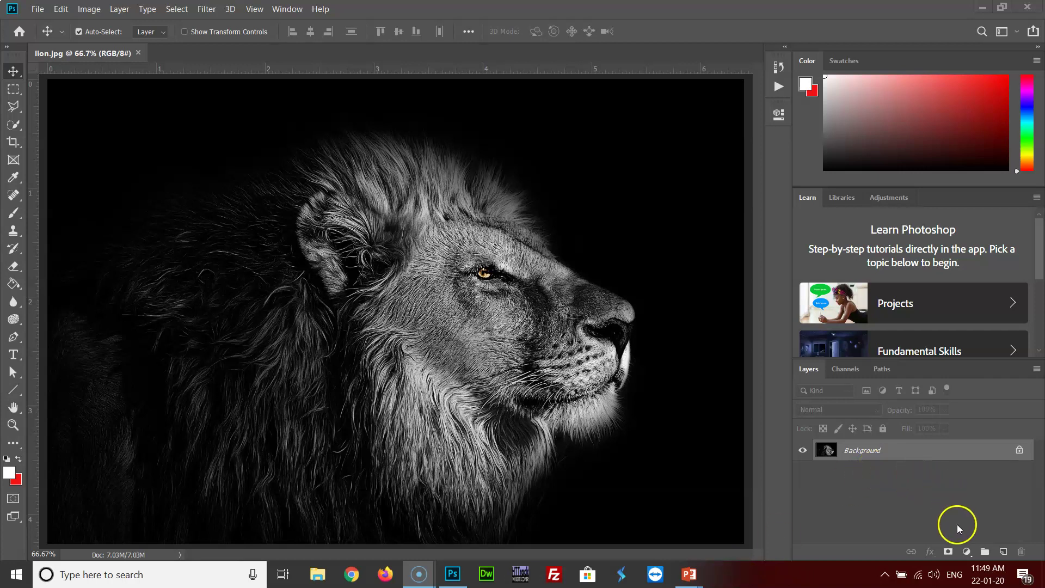
- Add a Gradient Fill layer above the lion's Background and open its gradient in the Gradient Editor
click(968, 552)
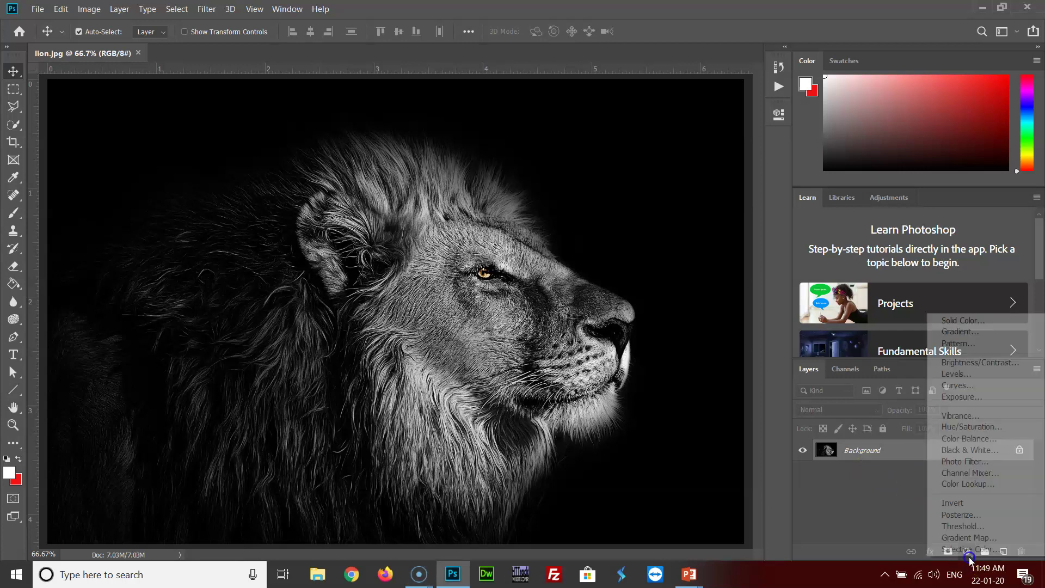
click(960, 331)
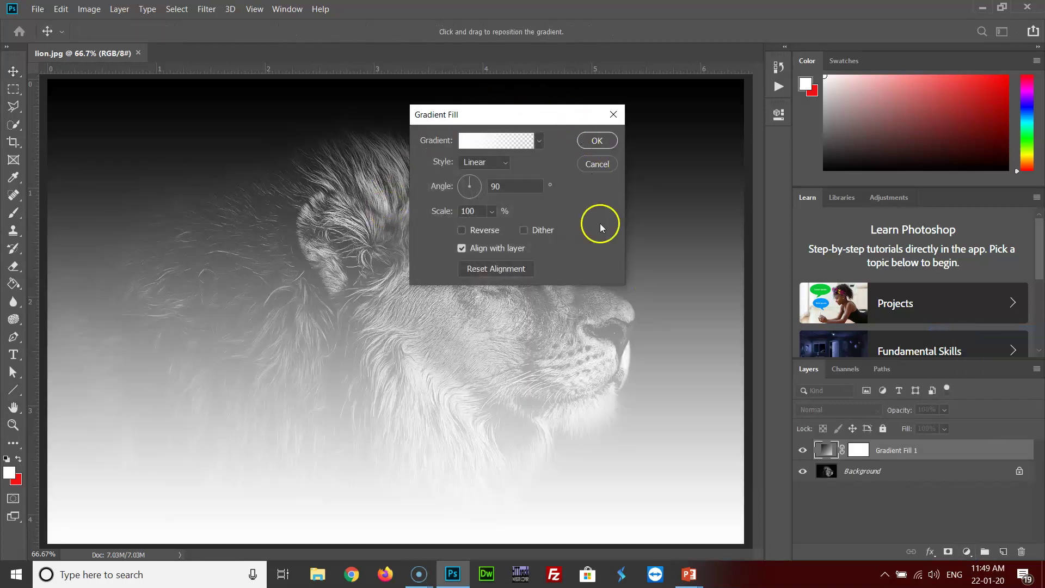
click(504, 143)
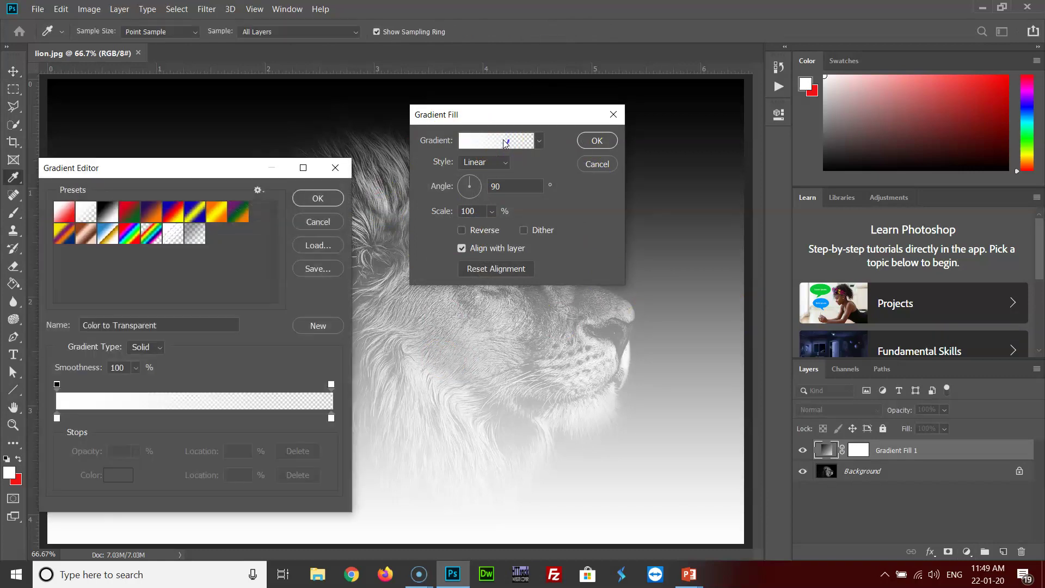
drag(97, 227, 242, 255)
- Set the gradient's starting colour stop to red
click(58, 417)
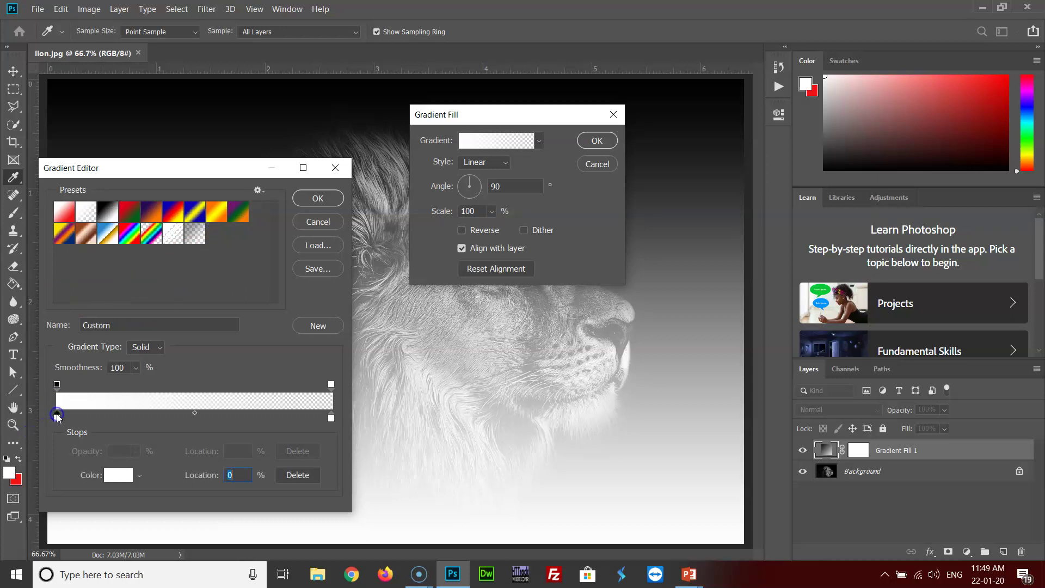
click(118, 475)
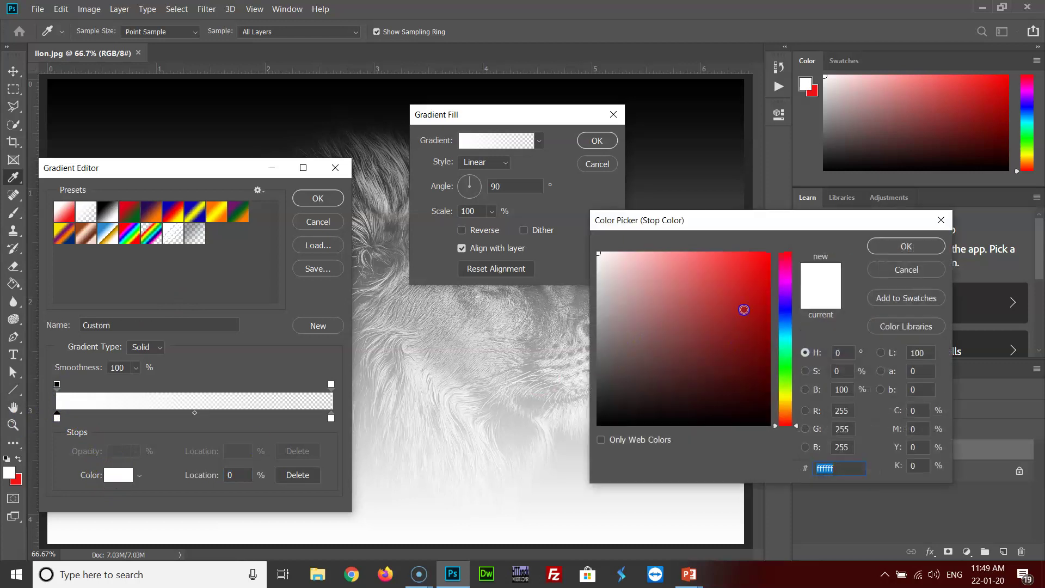
drag(742, 305, 767, 256)
click(146, 400)
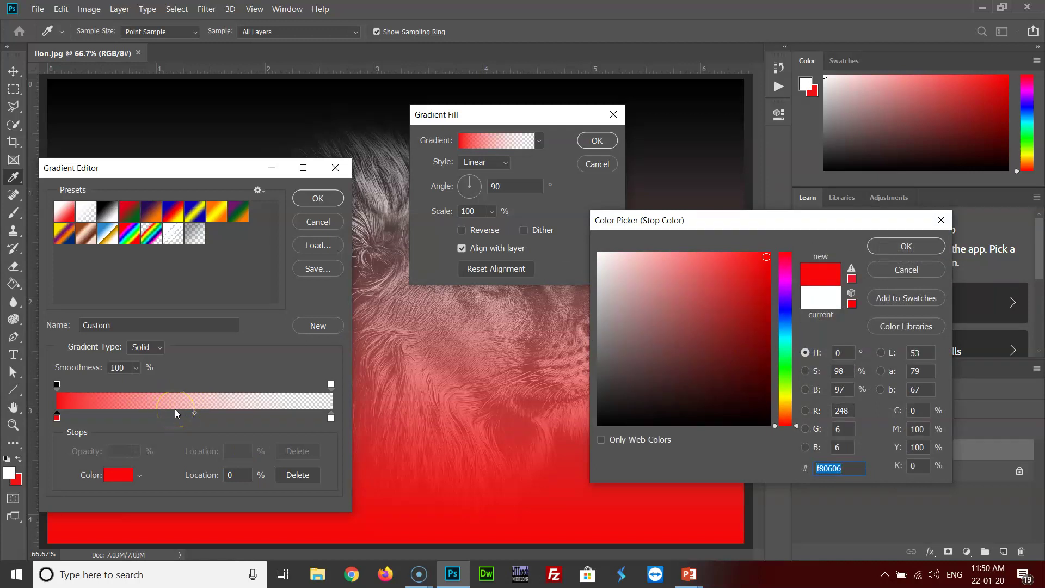
click(905, 245)
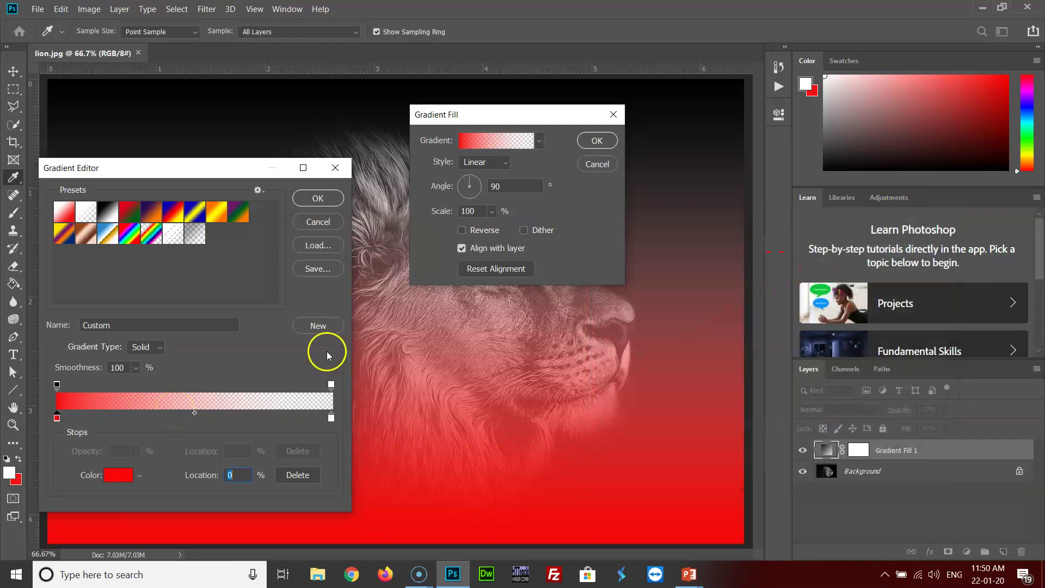
- Add a colour stop in the middle of the gradient and make it green
click(190, 412)
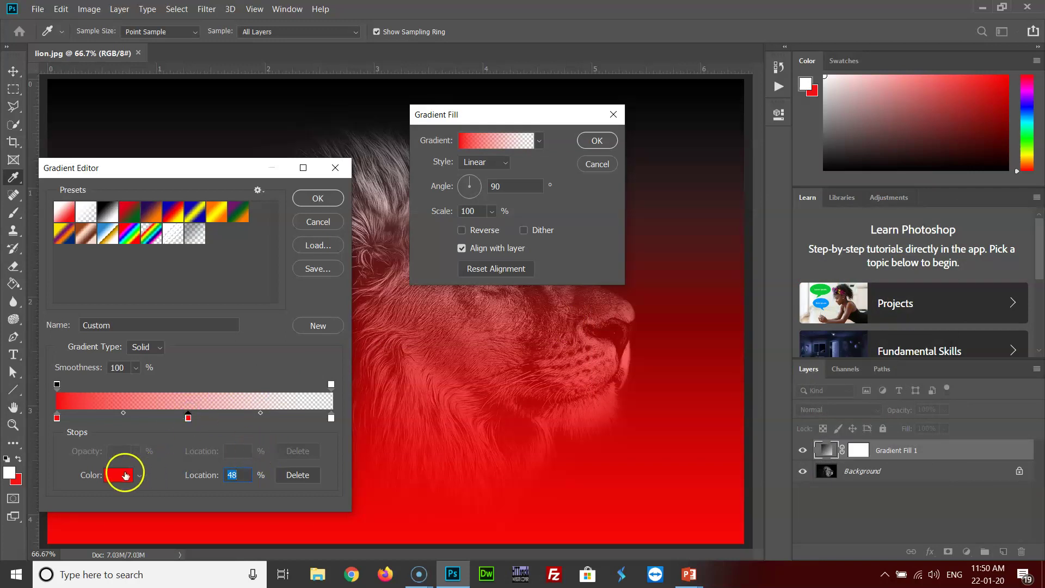
click(125, 475)
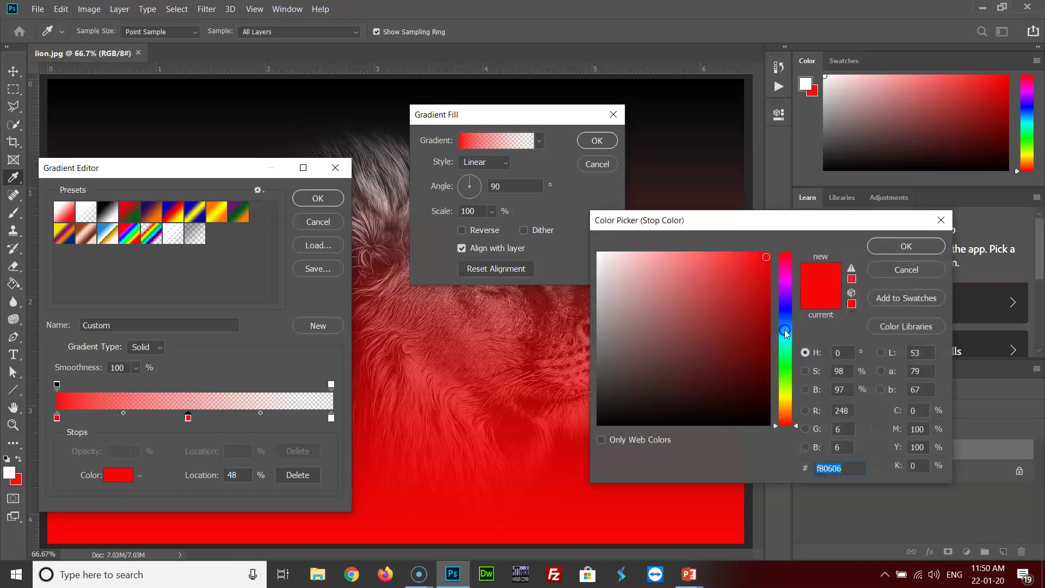
drag(785, 332, 788, 369)
click(926, 247)
- Set the gradient's end colour stop to blue 4e3fe0
click(333, 417)
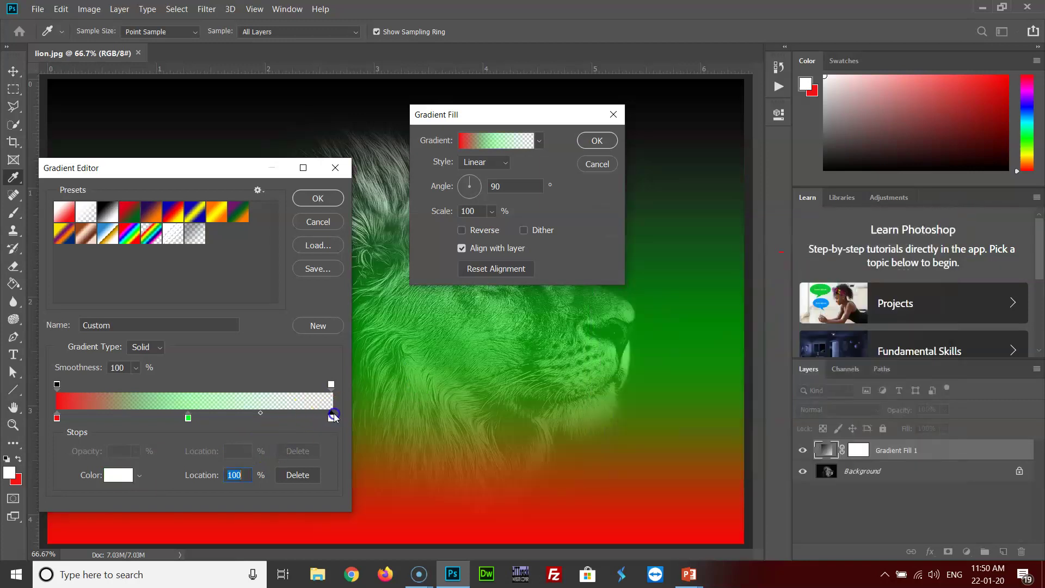
click(112, 477)
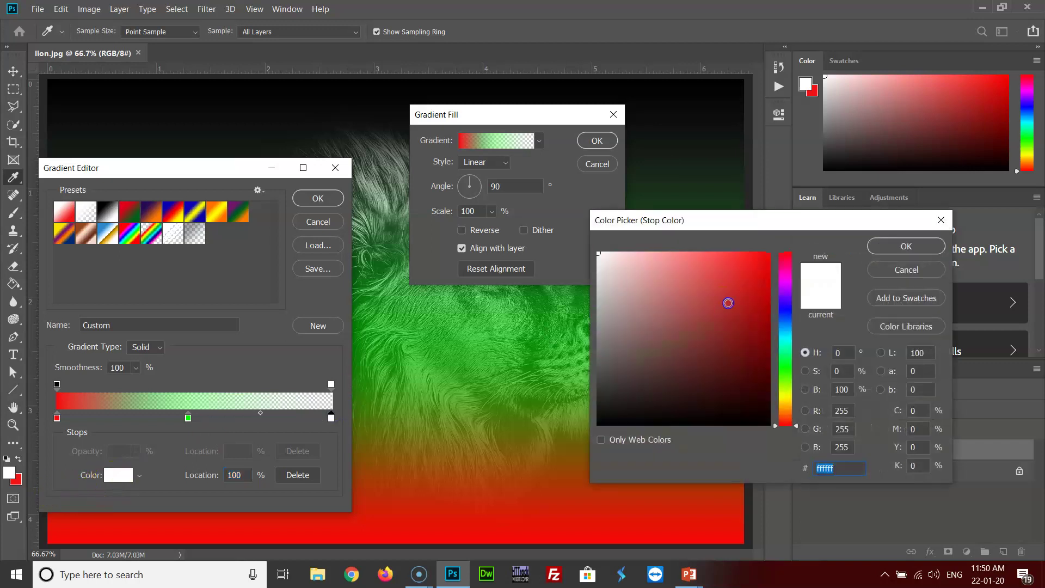
drag(782, 340, 787, 312)
click(722, 274)
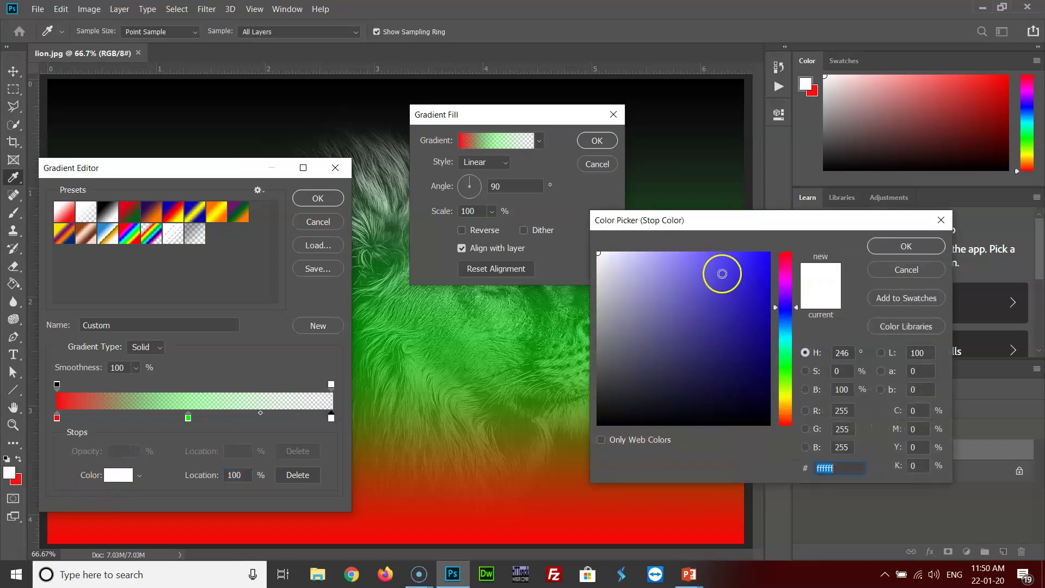
click(893, 248)
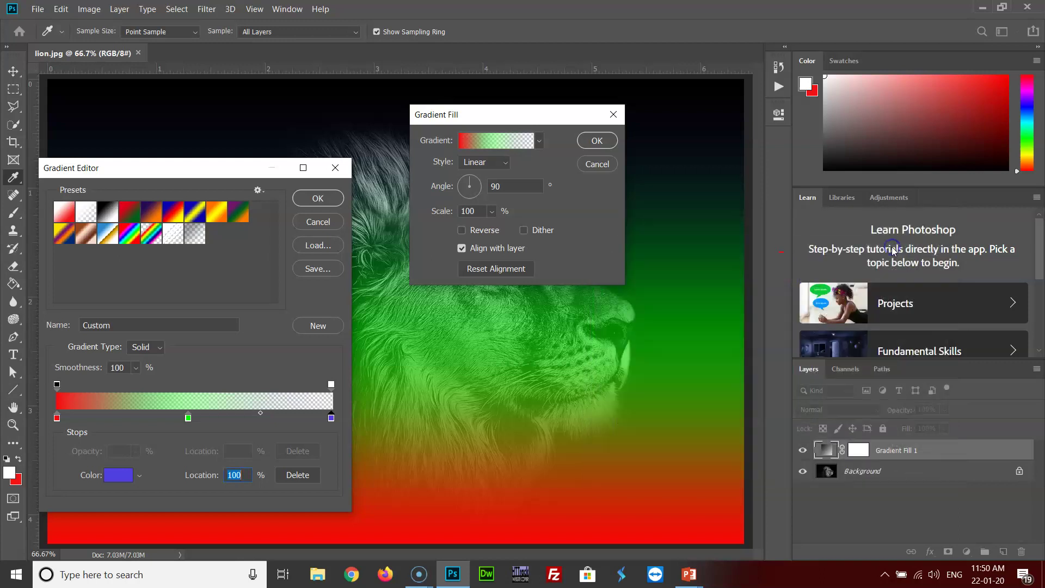
- Apply the Violet, Green, Orange preset and confirm the Gradient Editor and Gradient Fill dialogs
click(242, 213)
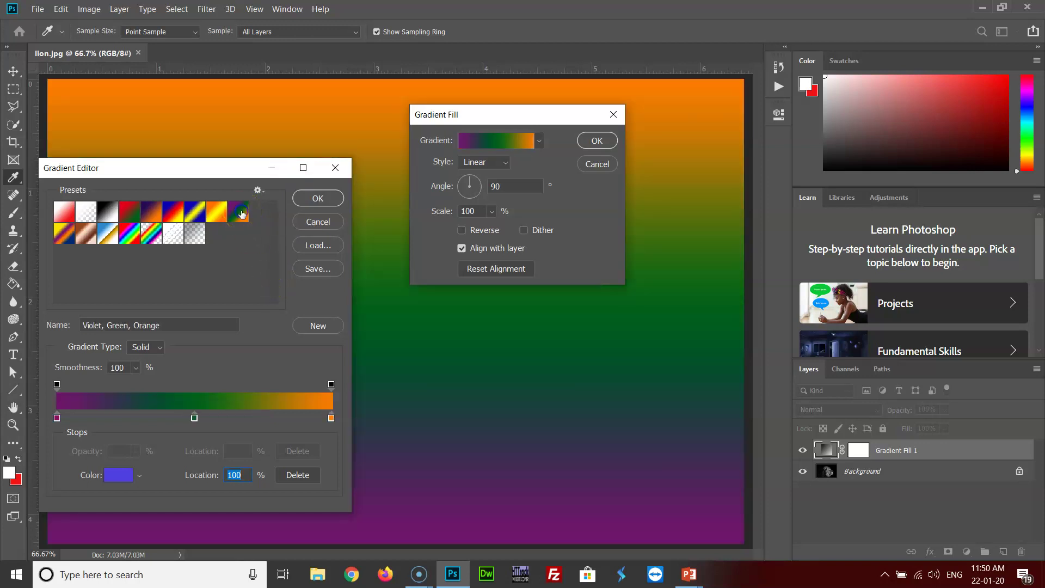
click(318, 198)
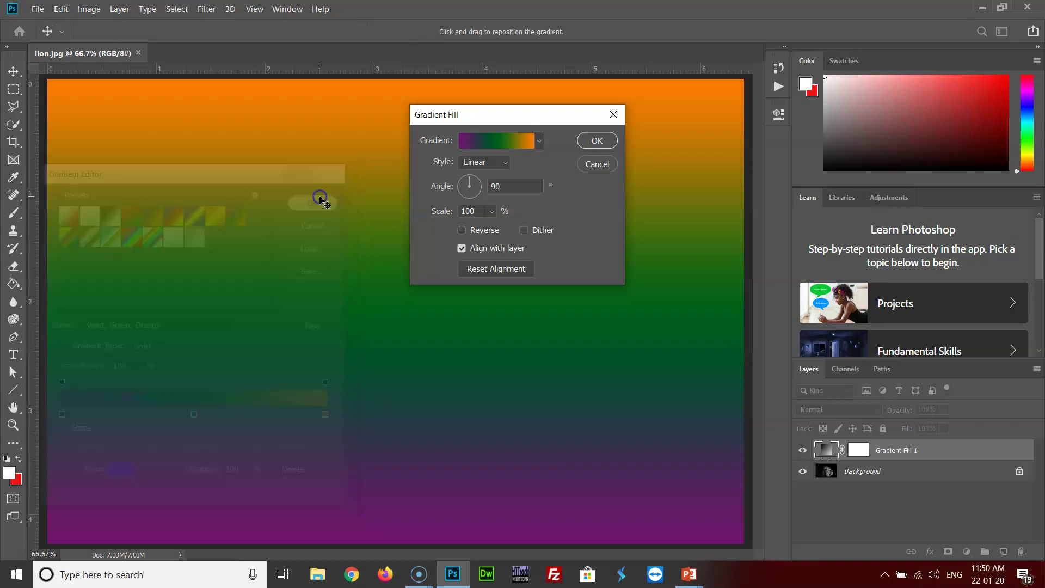
click(599, 141)
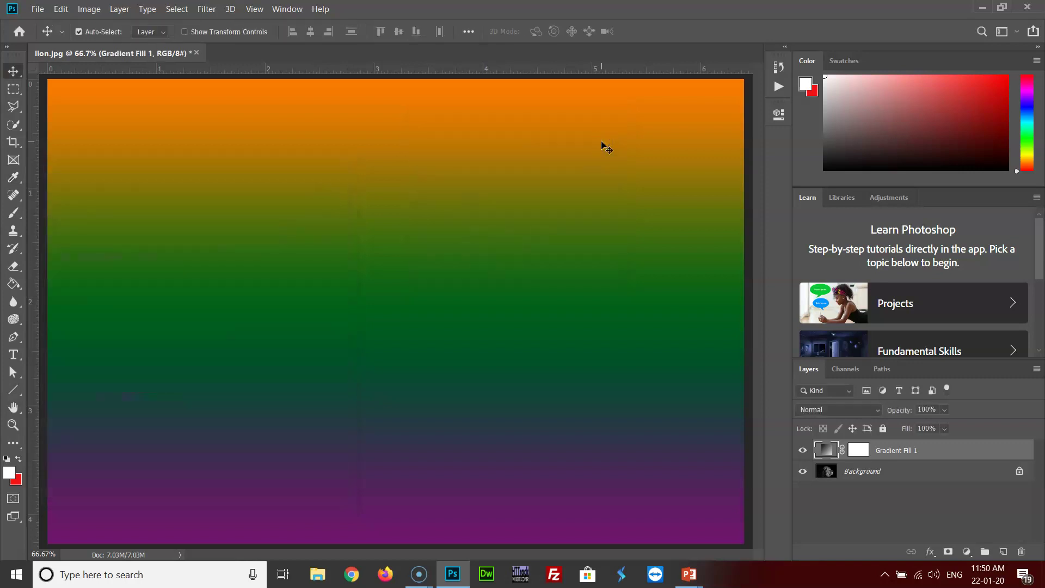
click(769, 458)
- Blend Gradient Fill 1 in Overlay at about 80% opacity, then deselect the layer
click(850, 411)
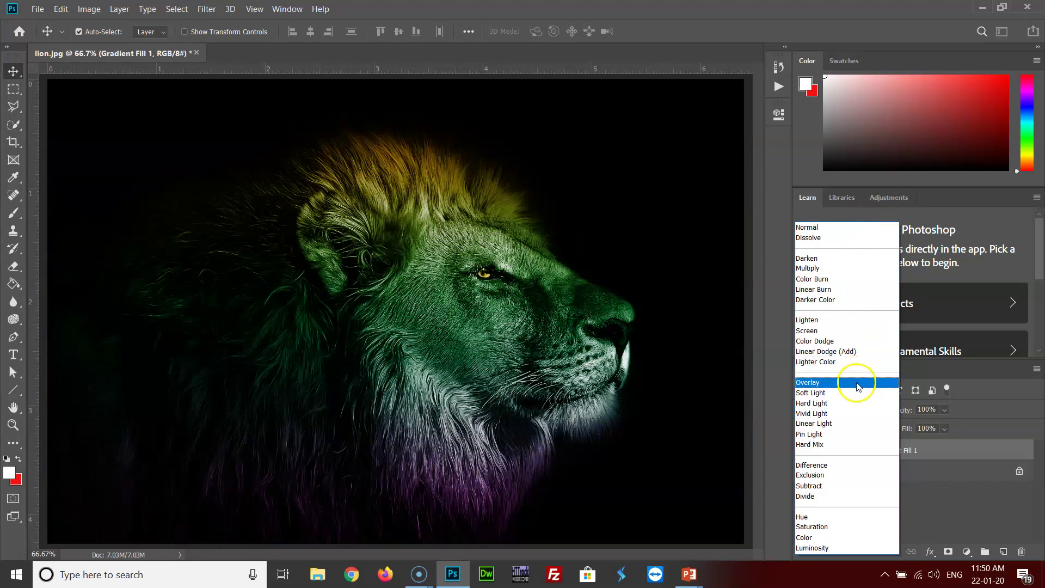
click(859, 387)
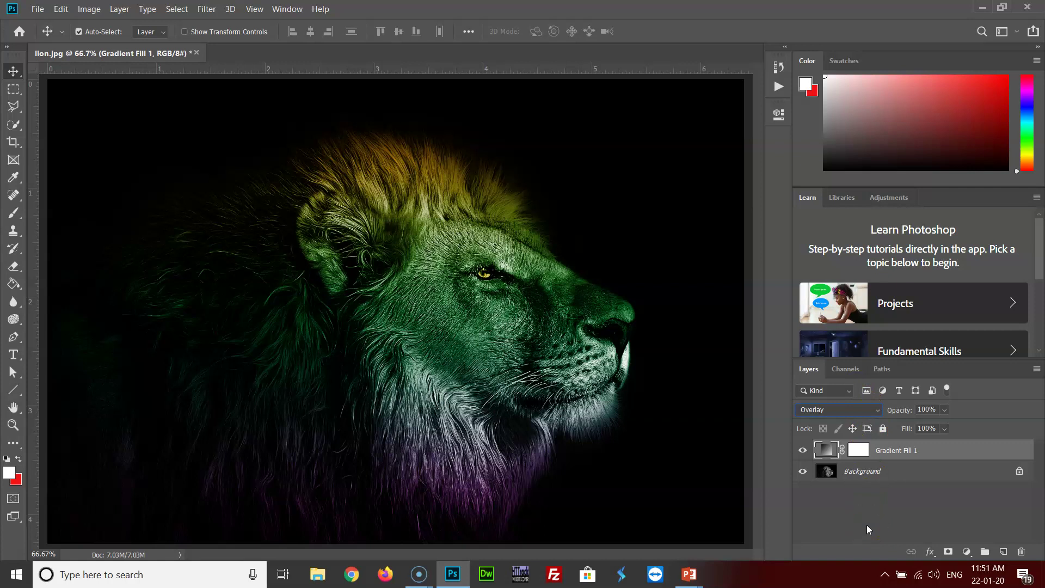
click(944, 412)
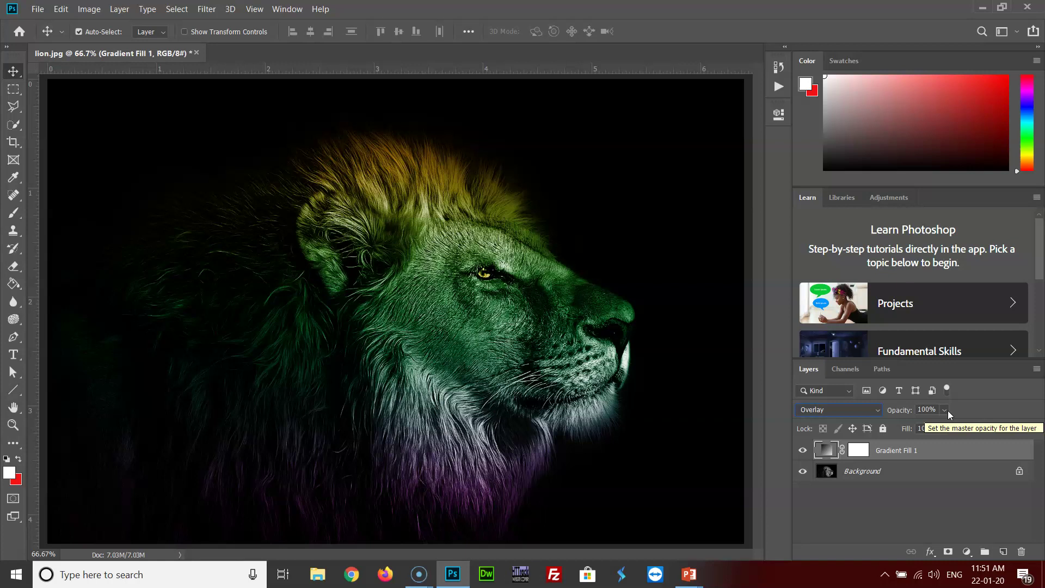
click(948, 412)
click(944, 414)
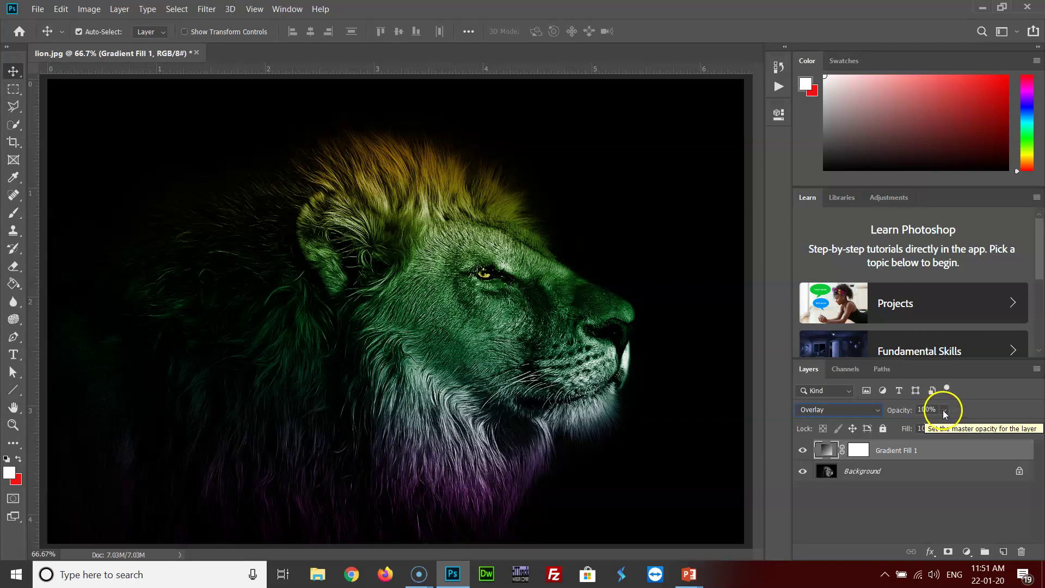
click(946, 413)
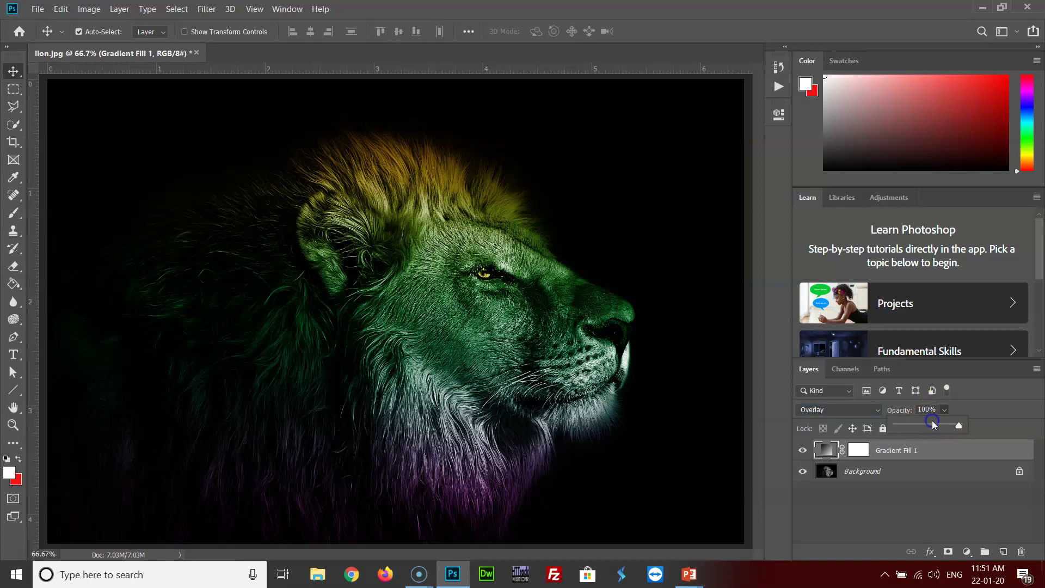
click(932, 425)
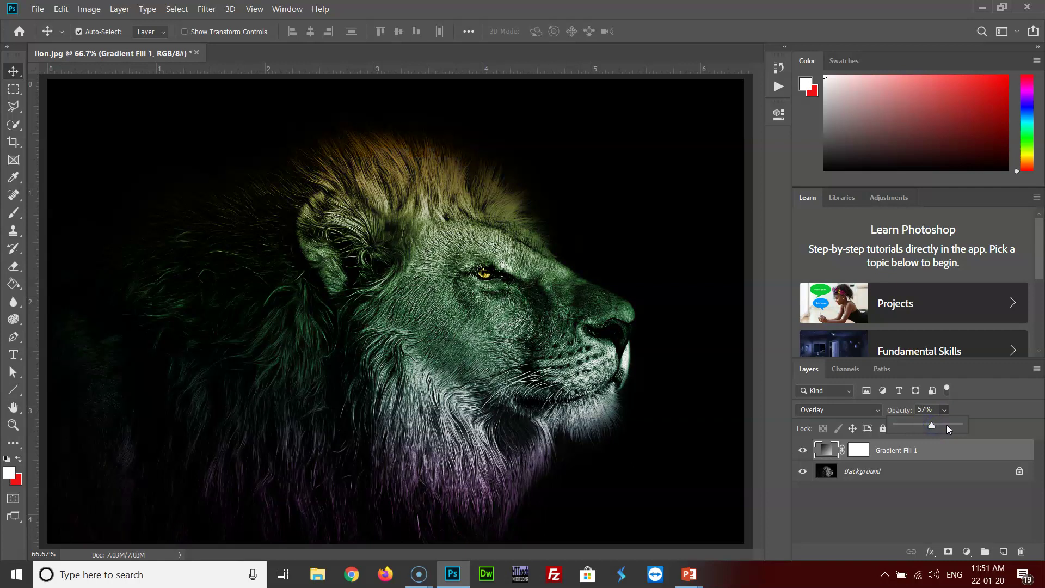
click(948, 426)
drag(947, 429, 961, 424)
click(933, 497)
click(931, 512)
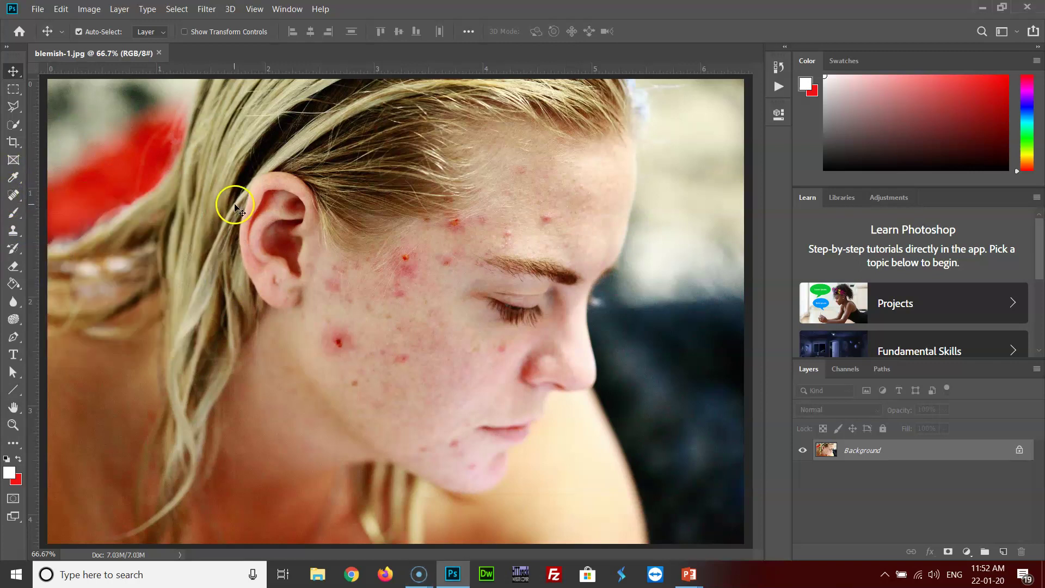
- With the Spot Healing Brush, heal the red blemishes across the cheek and along the jawline
click(18, 199)
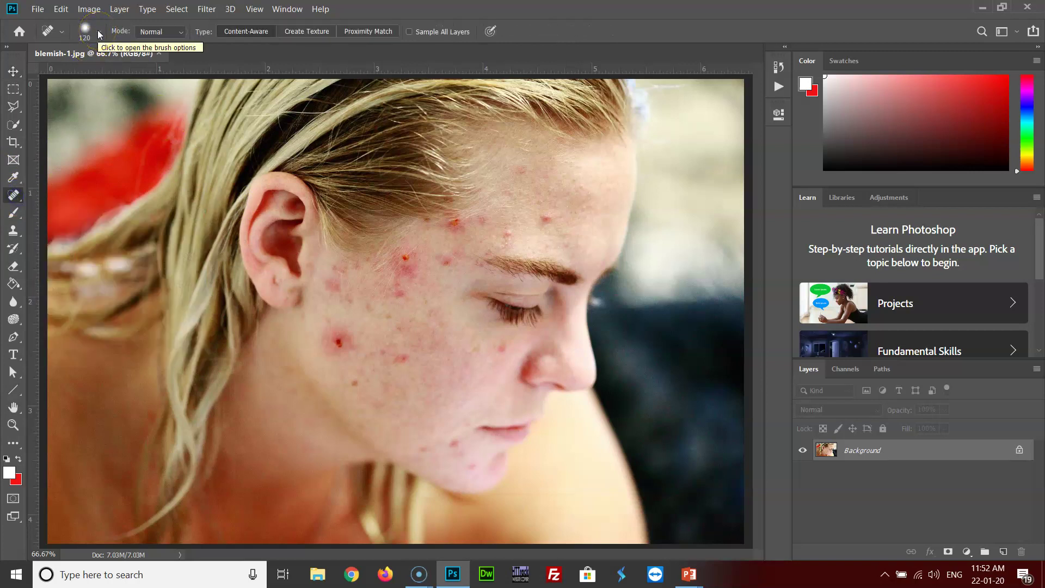
click(306, 272)
click(338, 343)
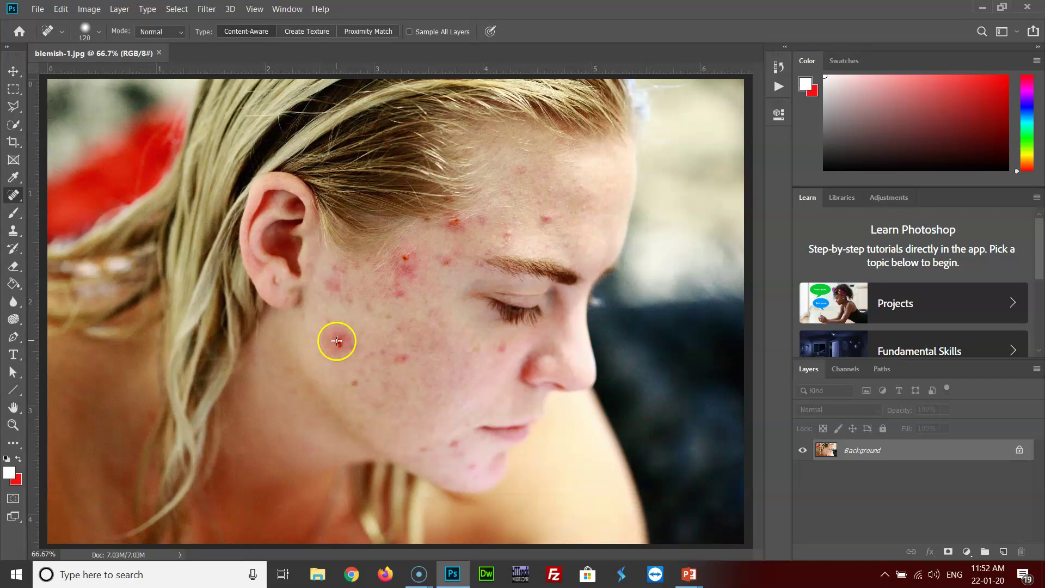
click(336, 340)
click(402, 355)
click(383, 352)
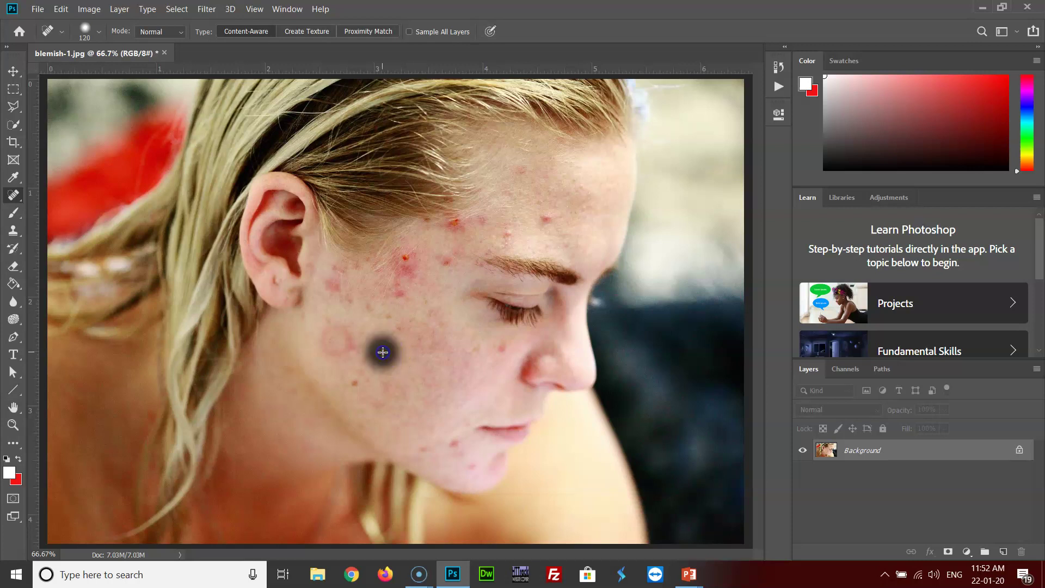
click(404, 262)
drag(387, 299, 397, 294)
click(404, 266)
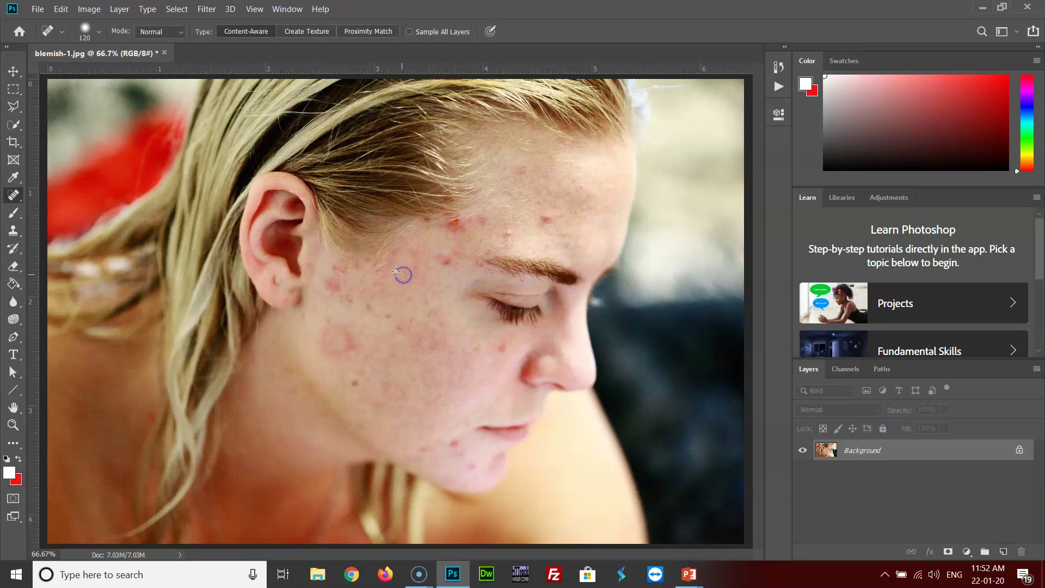
click(390, 264)
click(335, 284)
click(327, 332)
click(336, 357)
click(351, 340)
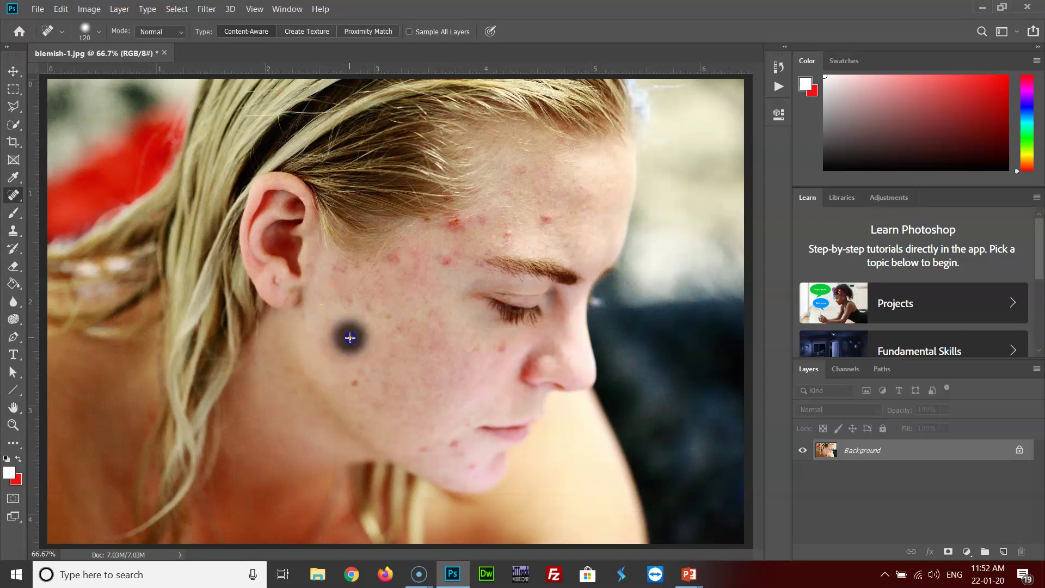
click(354, 380)
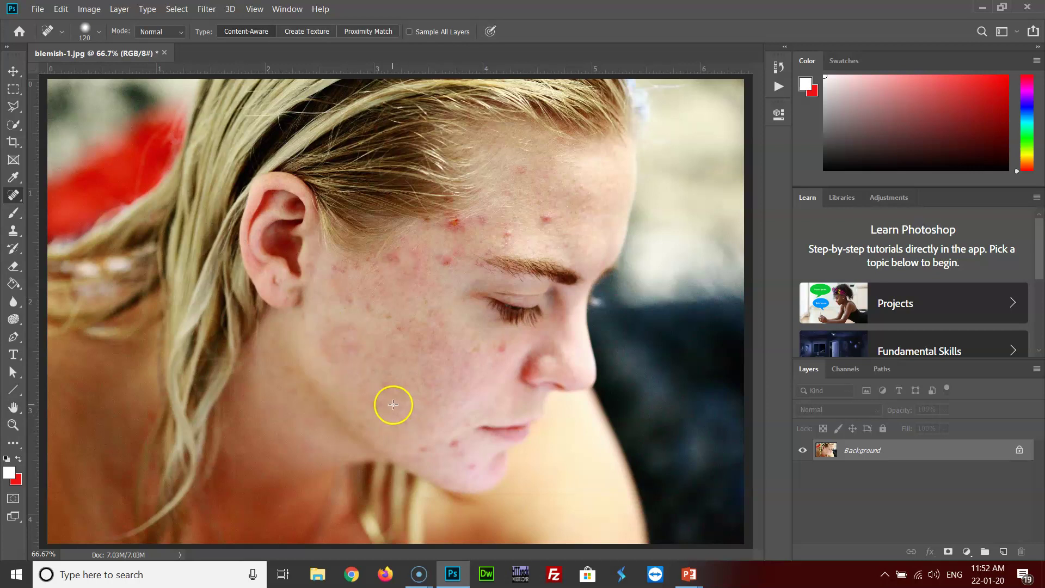
- Heal the blemishes on the chin, below the eye, and across the forehead, temple and hairline
click(454, 444)
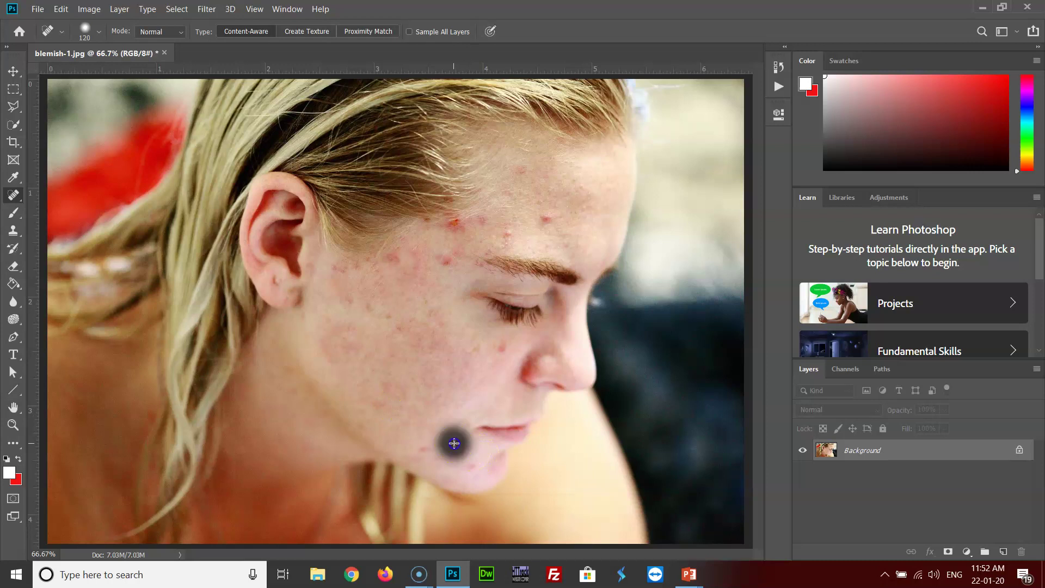
click(418, 449)
click(501, 346)
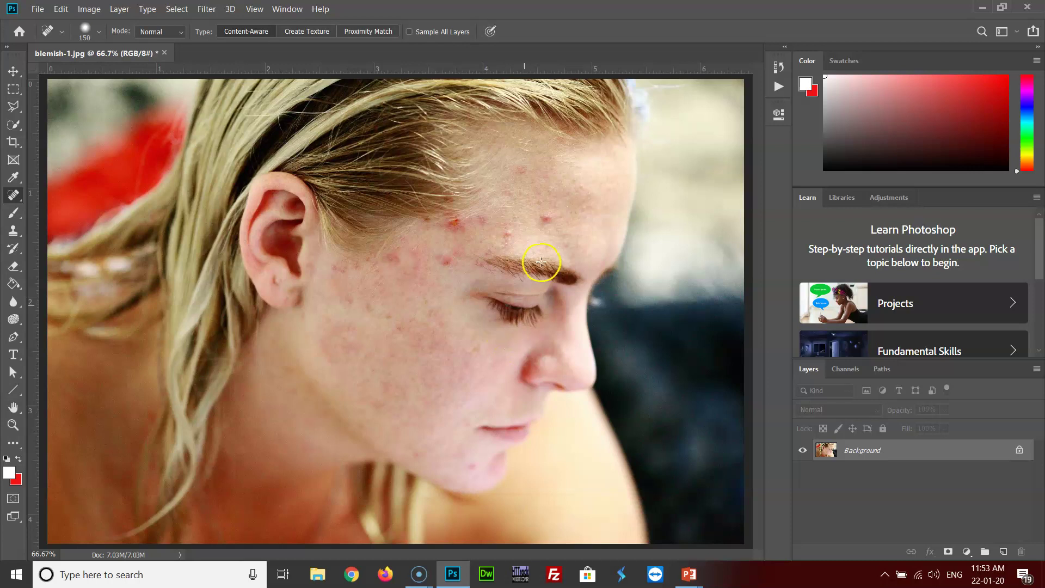
click(548, 217)
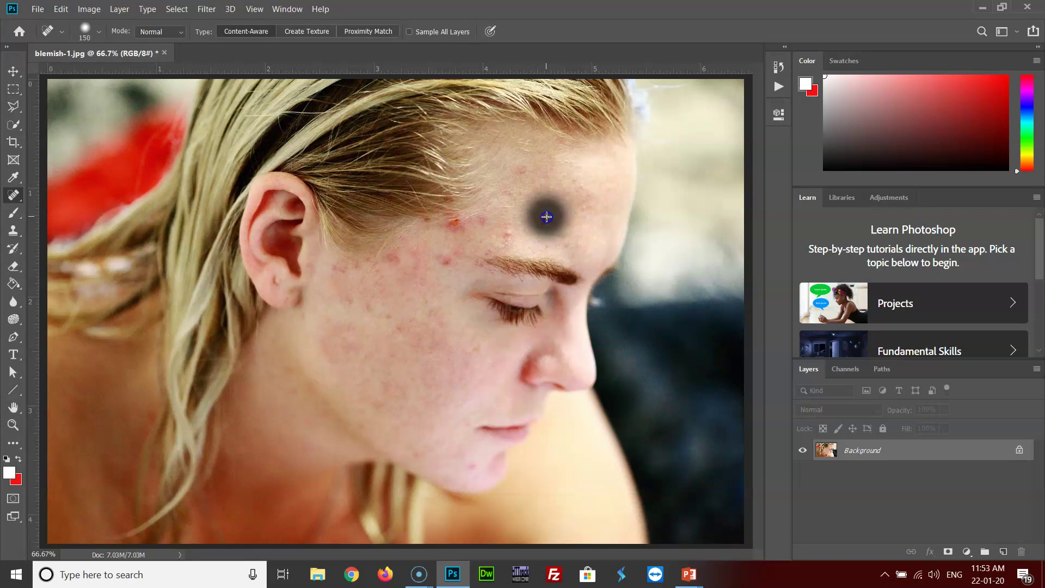
click(503, 232)
click(445, 265)
click(454, 223)
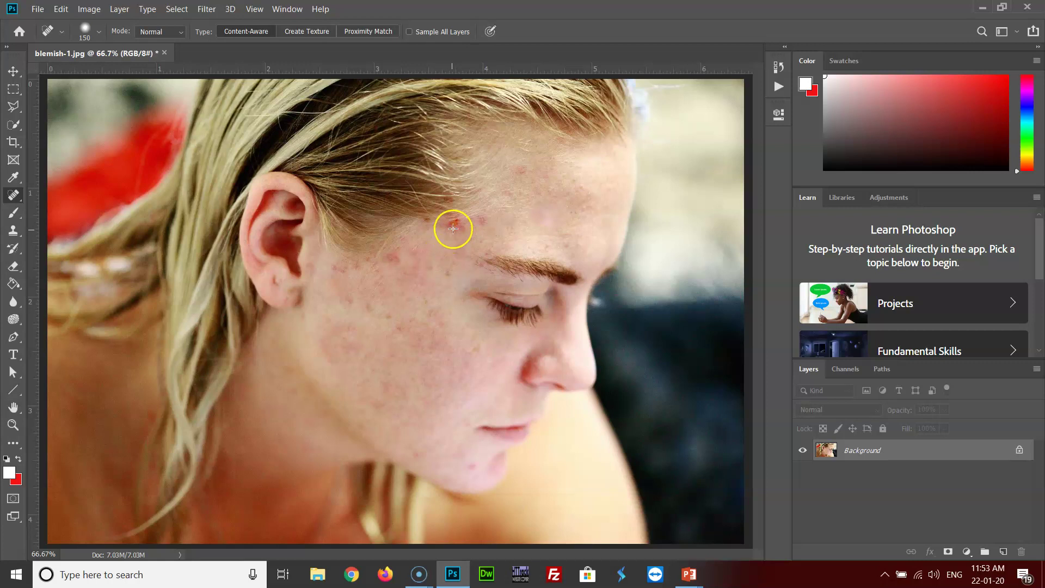
click(423, 220)
click(447, 197)
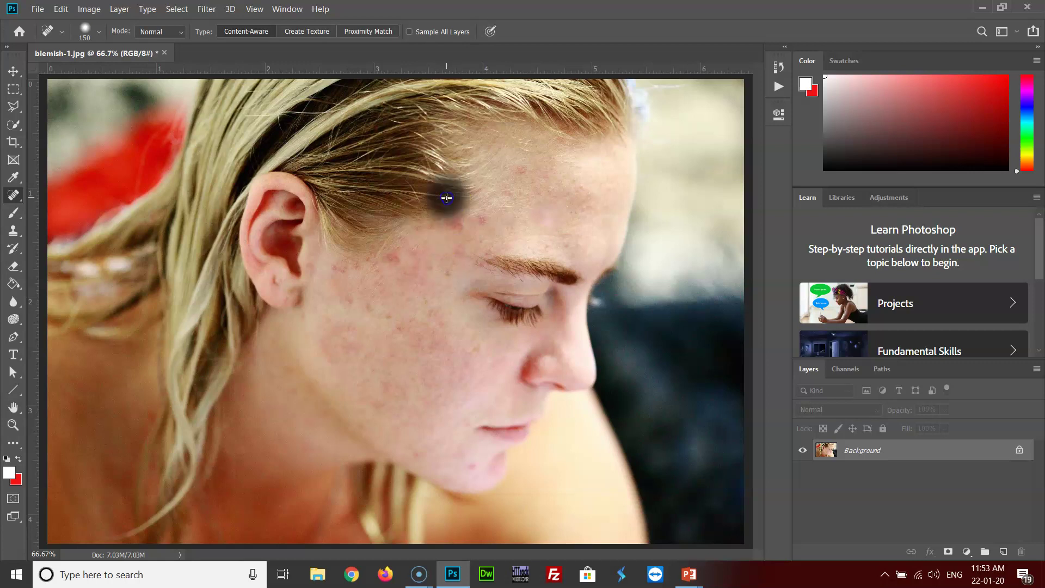
click(521, 170)
click(479, 225)
click(454, 225)
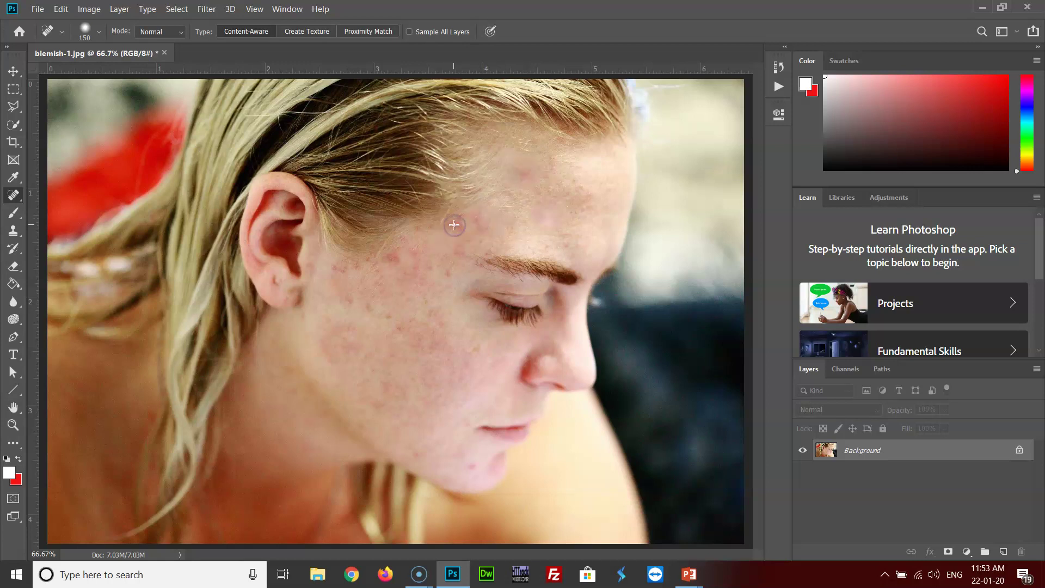
- Clean up the remaining spots and blotchy areas on the upper and lower cheek
click(394, 262)
click(343, 274)
click(341, 317)
click(345, 300)
click(366, 306)
click(389, 319)
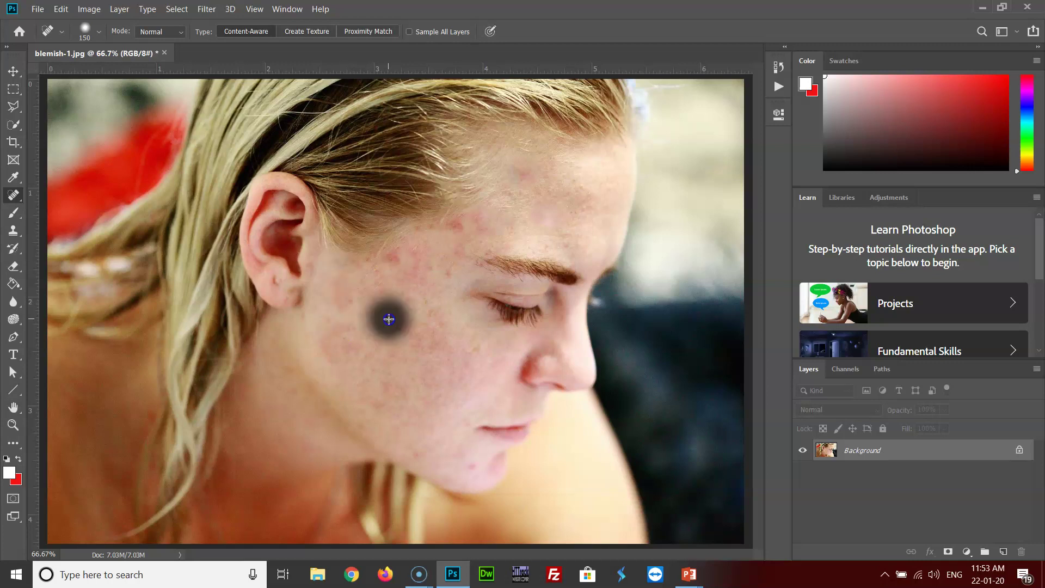
click(408, 332)
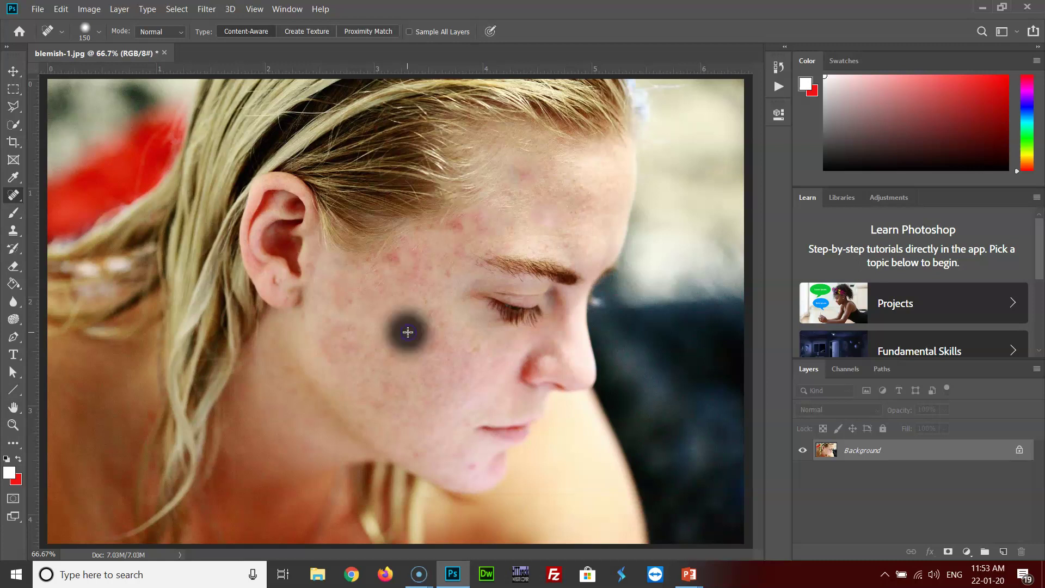
click(400, 392)
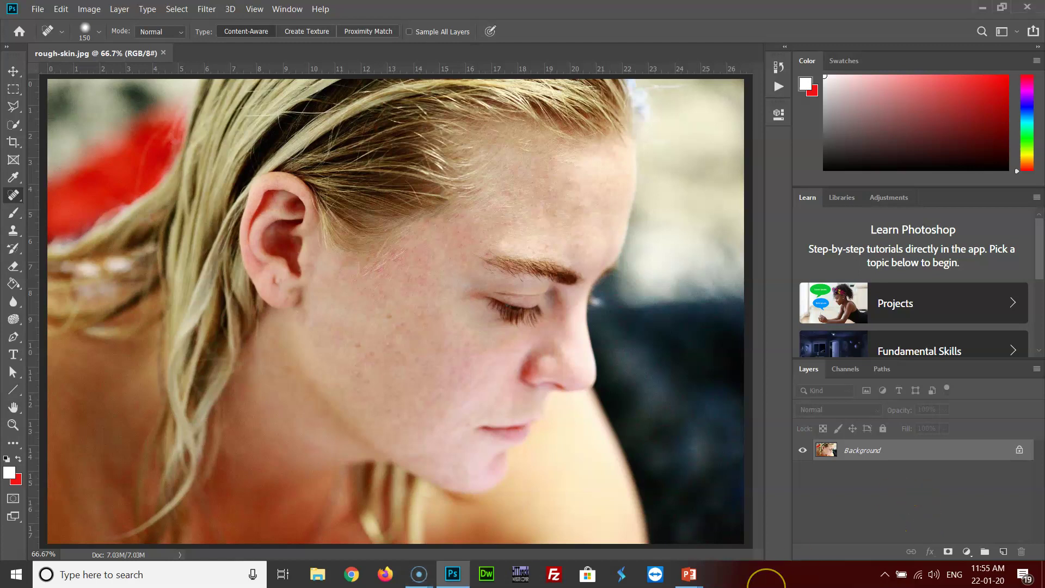
- Duplicate the photo, invert the copy, and set its blend mode to Vivid Light
key(ctrl+j)
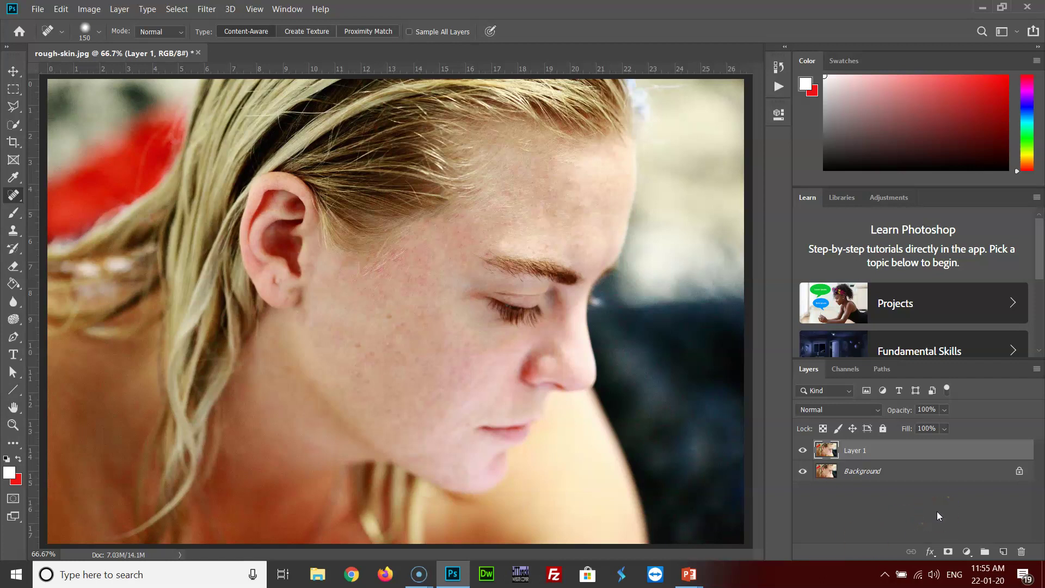
key(ctrl+i)
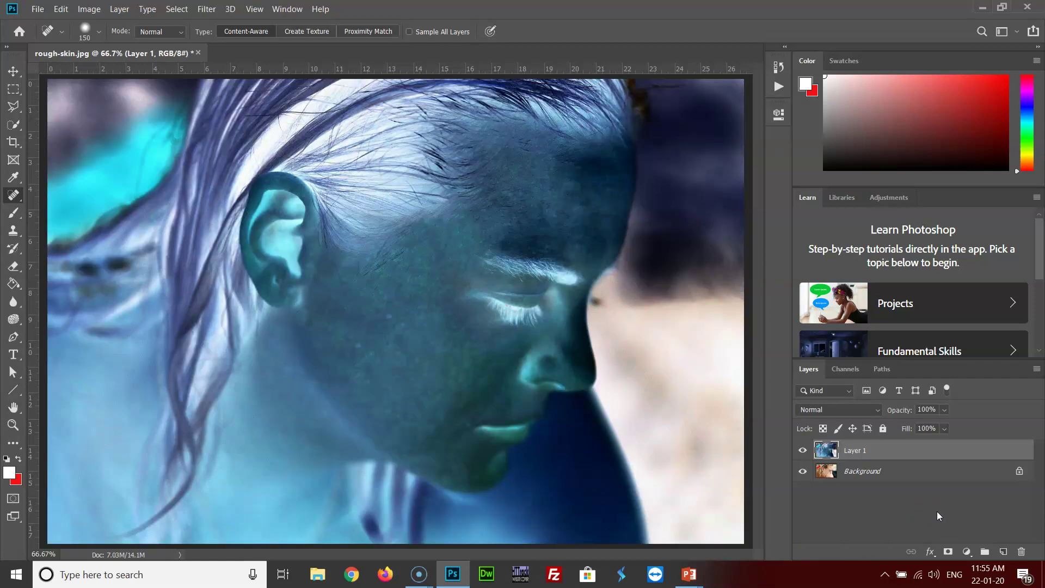
click(865, 413)
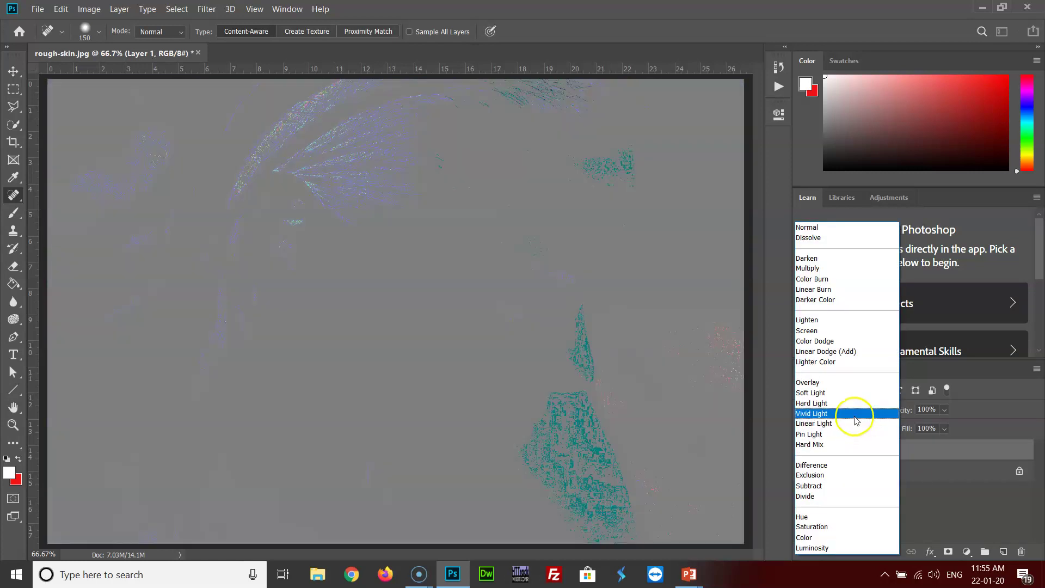
click(857, 415)
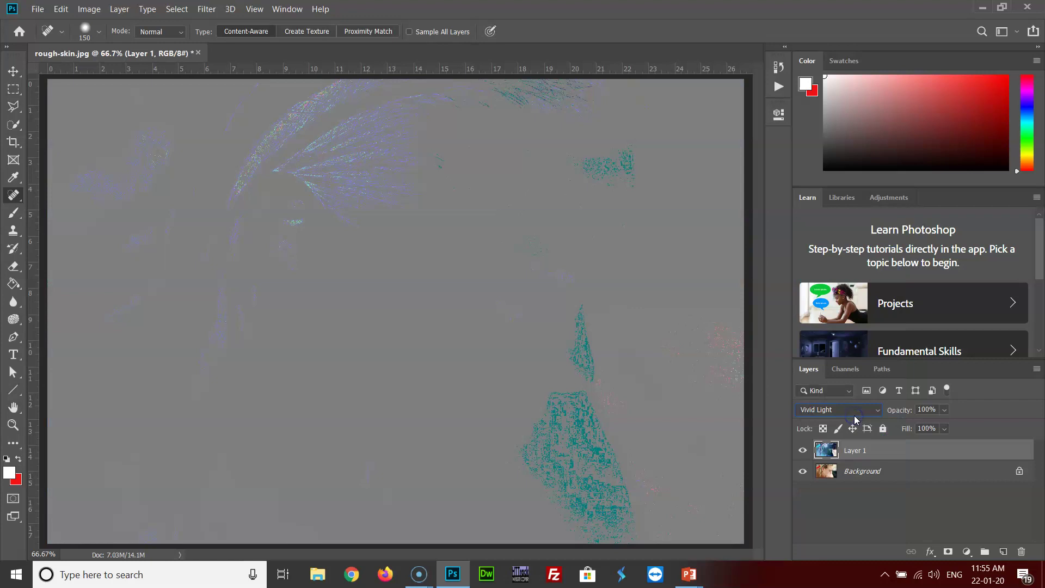
- Apply a High Pass filter with a 24.0-pixel radius to the inverted layer
click(206, 10)
mouse_move(253, 264)
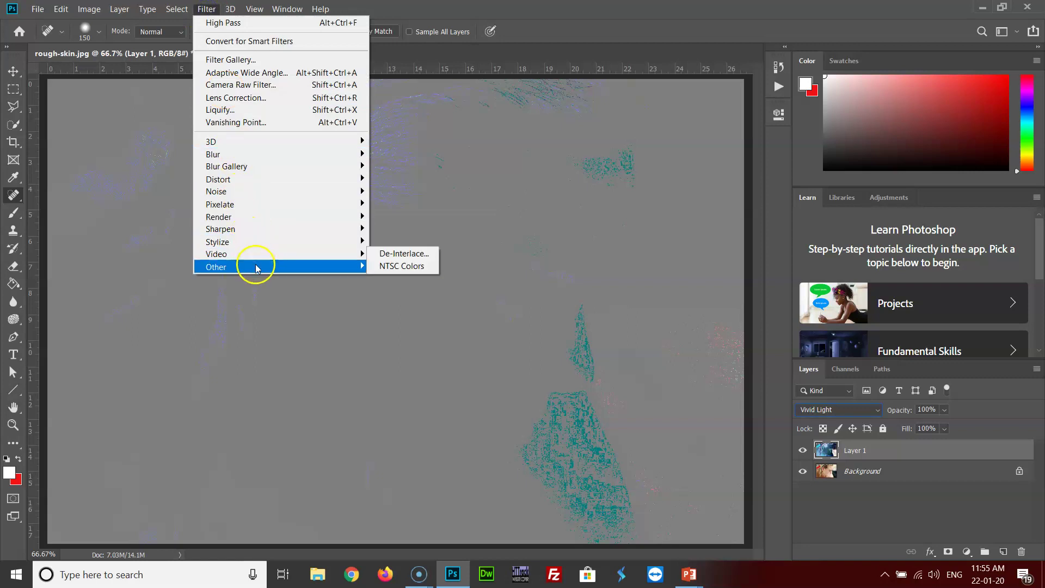
click(398, 279)
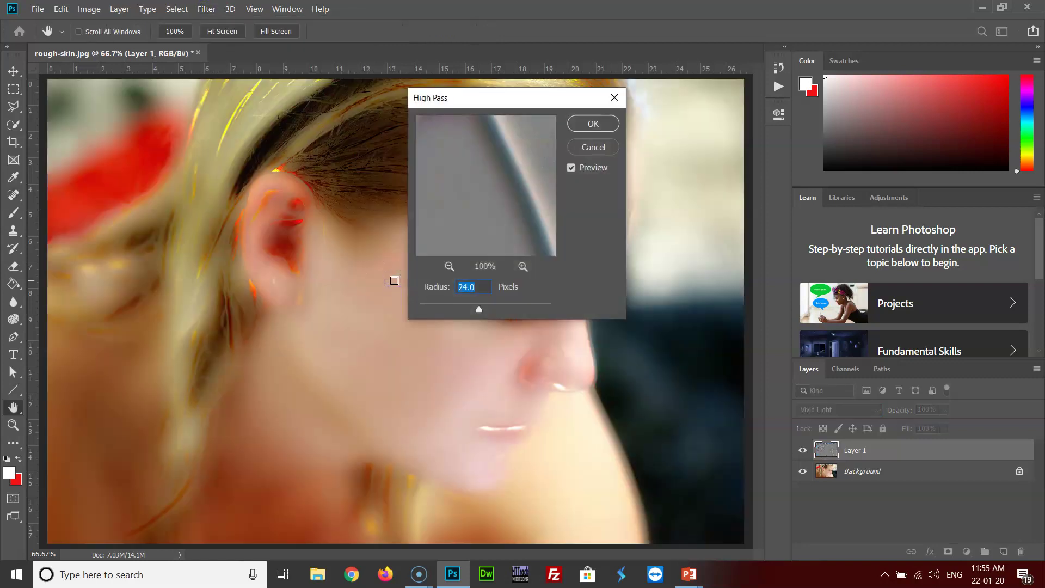
double_click(469, 285)
click(542, 274)
click(606, 123)
- Apply a Gaussian Blur with a 3.0-pixel radius to Layer 1
key(j)
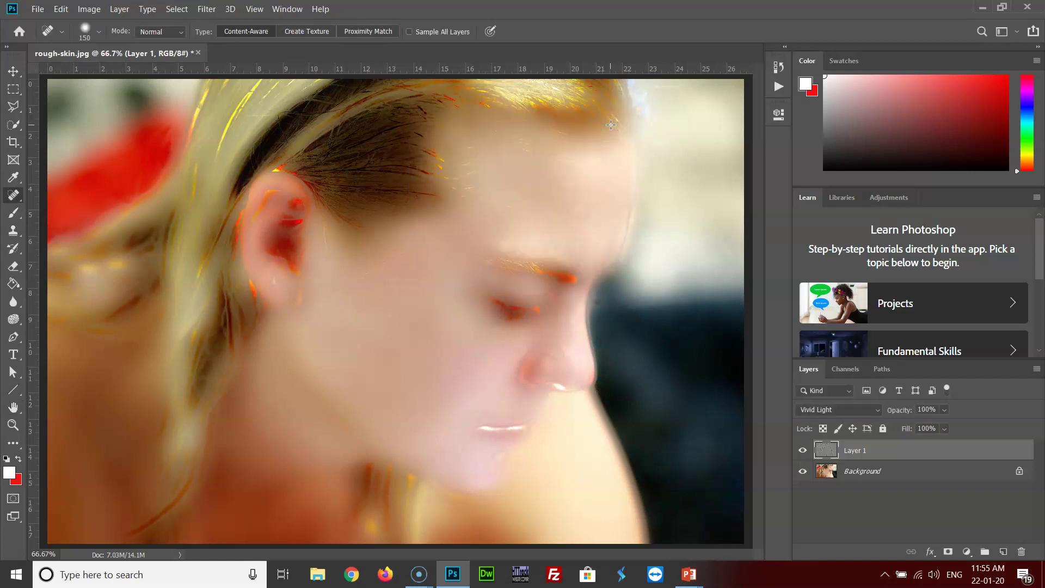
click(212, 9)
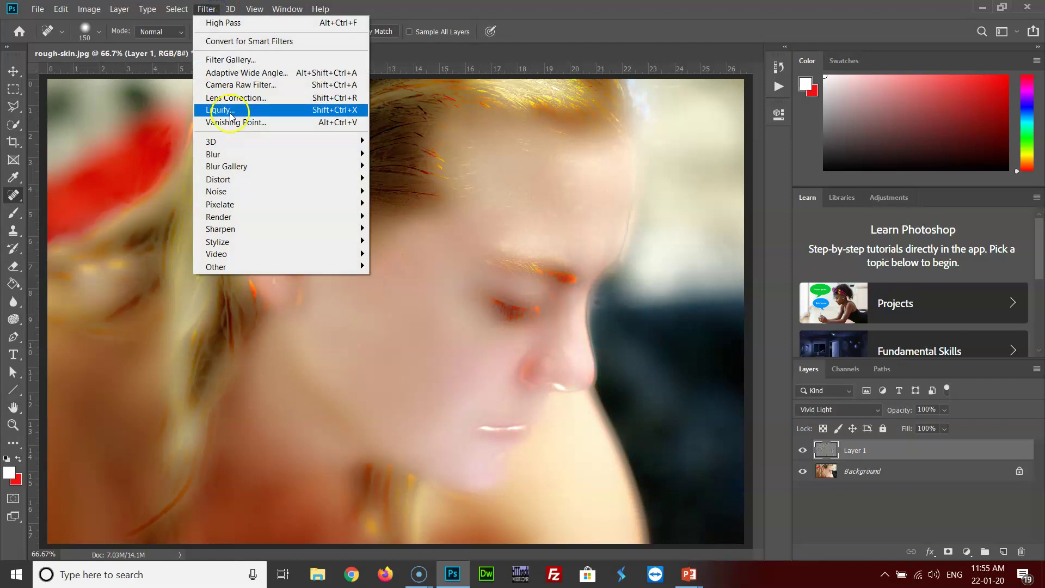
mouse_move(242, 154)
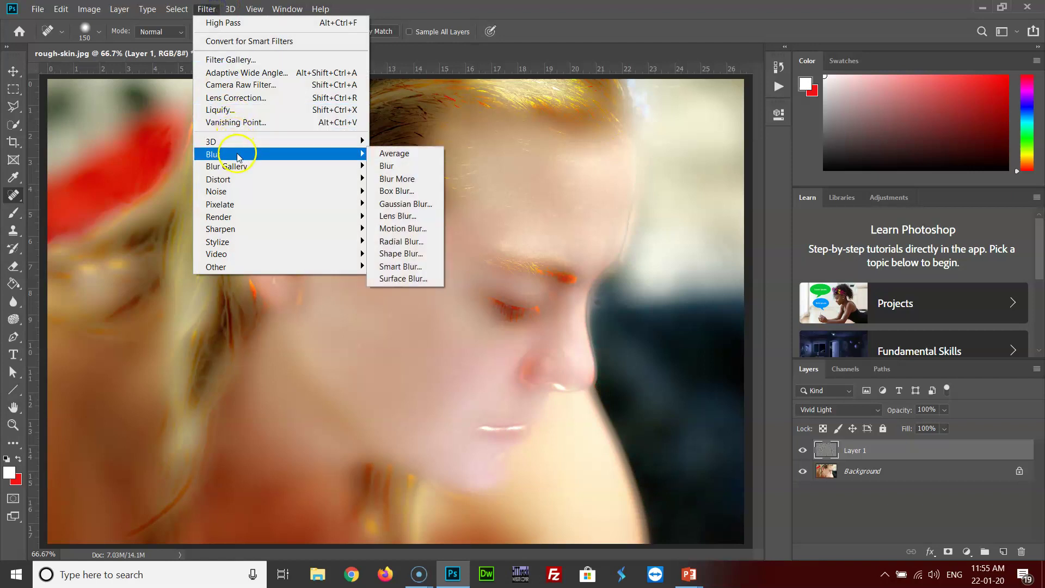
click(400, 206)
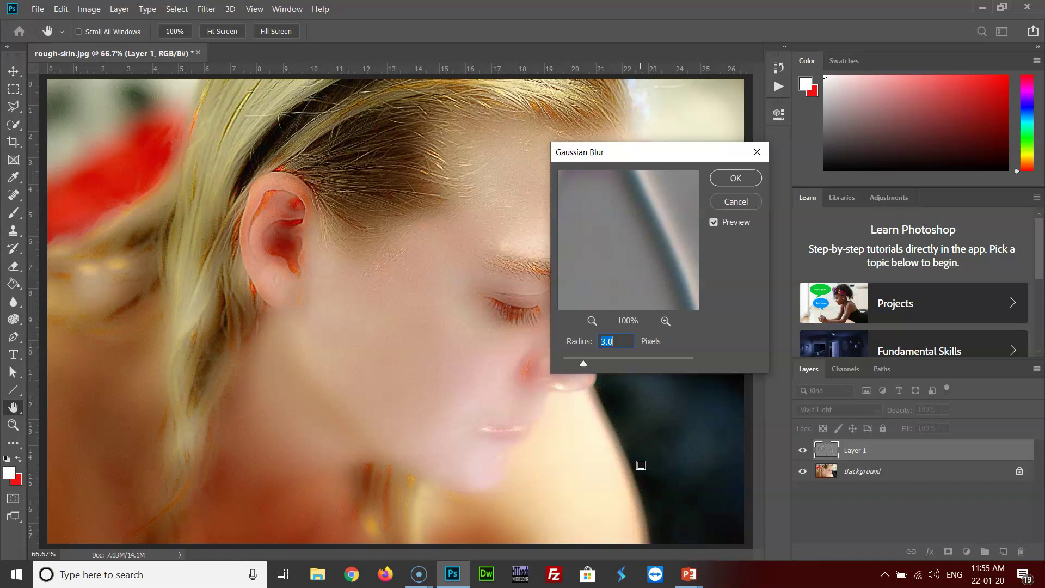
click(735, 176)
key(j)
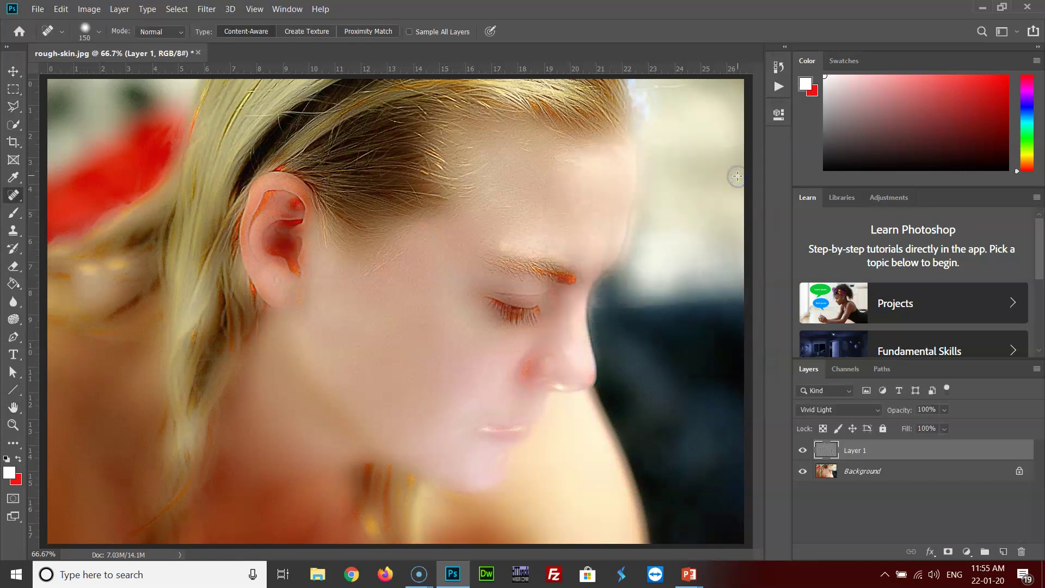
click(802, 489)
- Add a black layer mask to Layer 1, reset the colours, and target the mask
alt+click(949, 552)
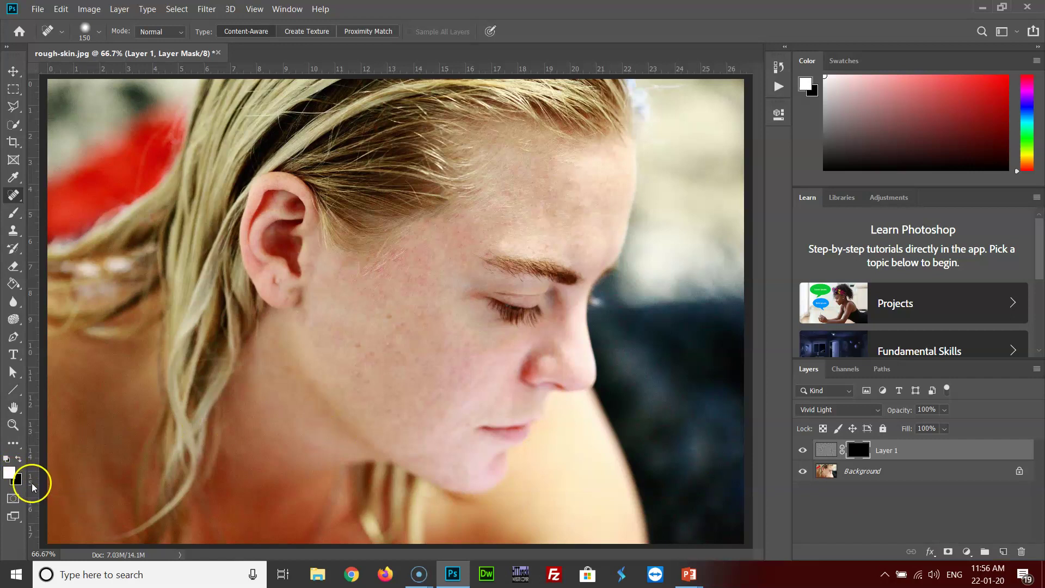
alt+click(146, 507)
key(x)
key(x)
key(x)
key(x)
key(x)
key(x)
click(859, 455)
- Set the brush to 80 px size with hardness lowered to about 12%
key(b)
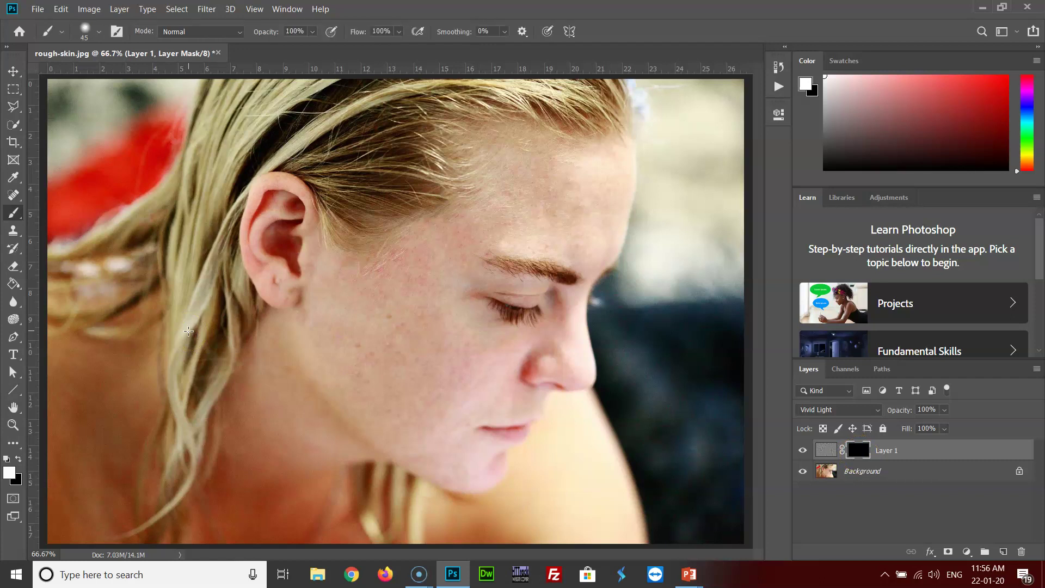
click(99, 34)
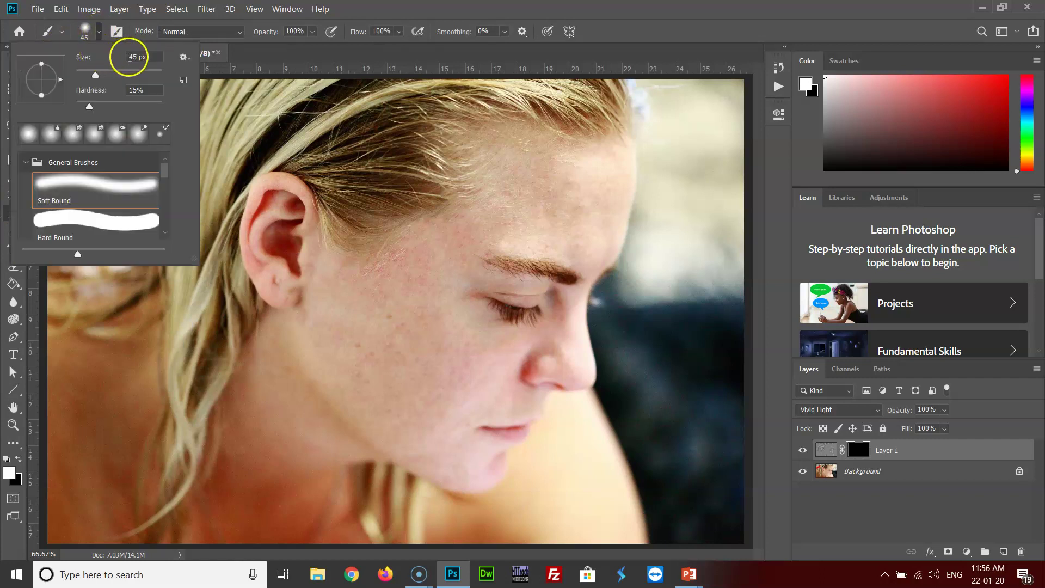
double_click(135, 58)
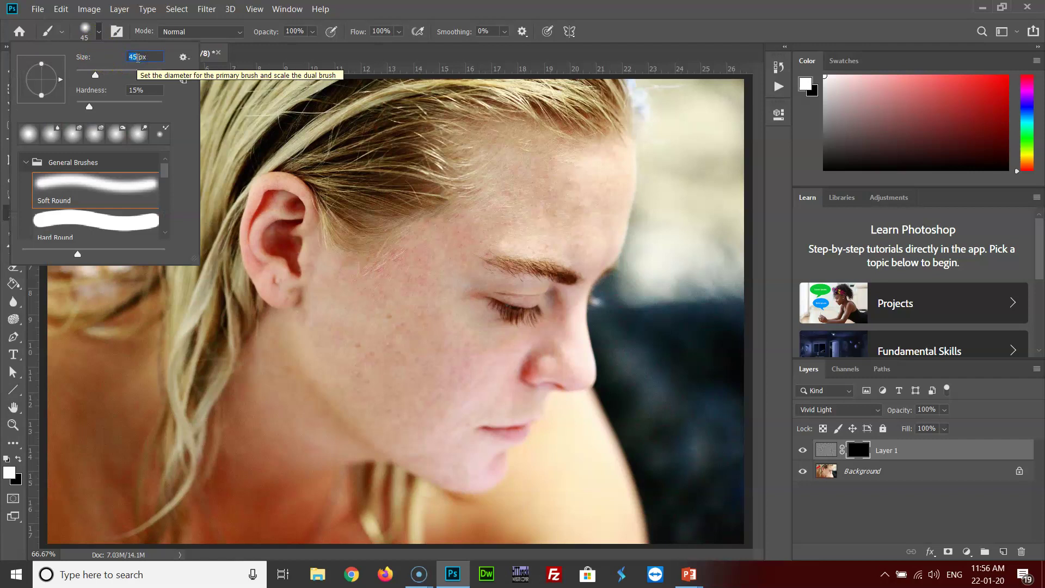
text(80)
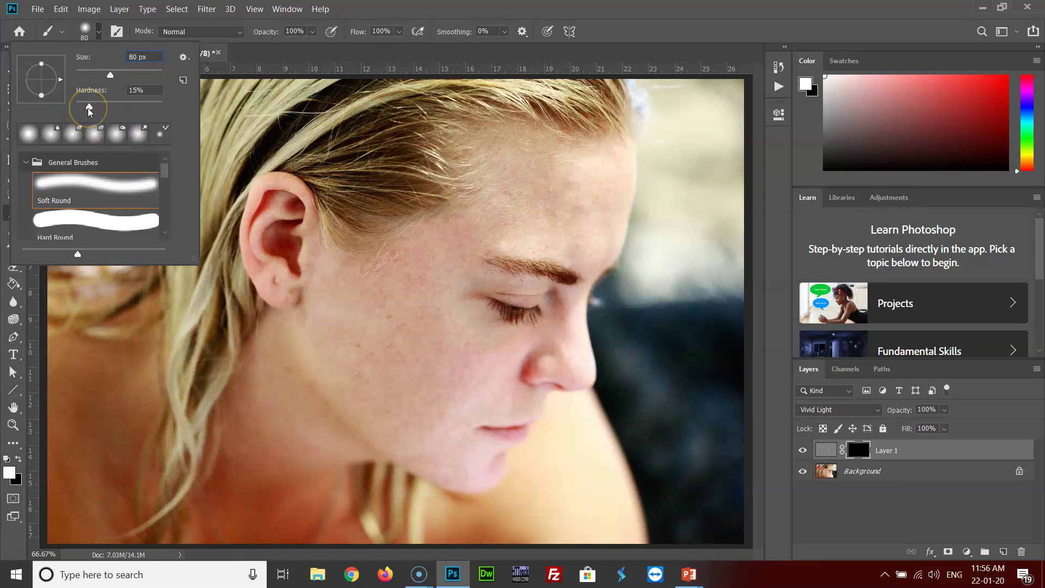
drag(90, 111, 88, 111)
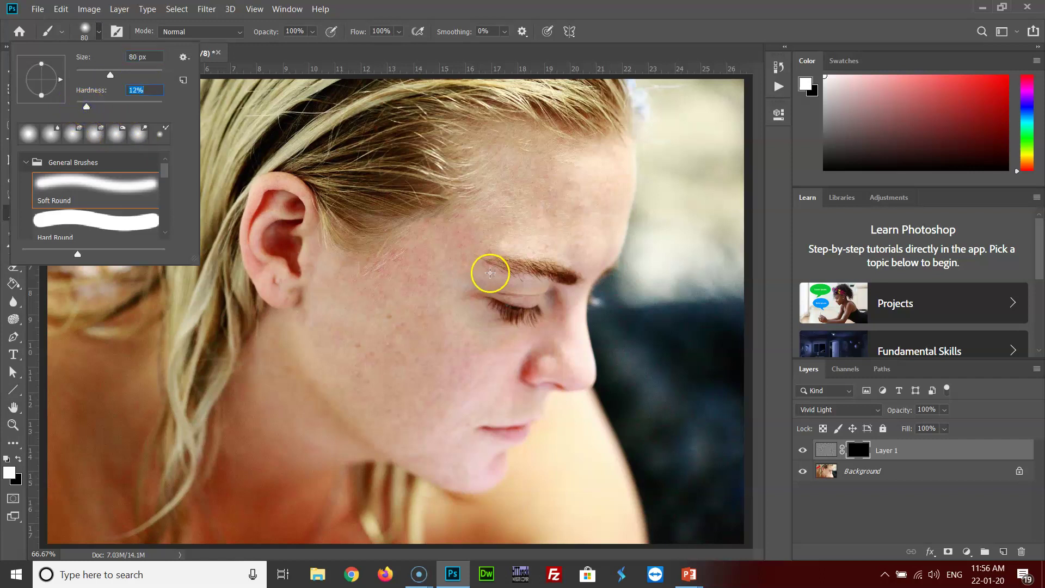
- Paint white on Layer 1's mask over the cheek, chin, forehead and down toward the temple
click(479, 215)
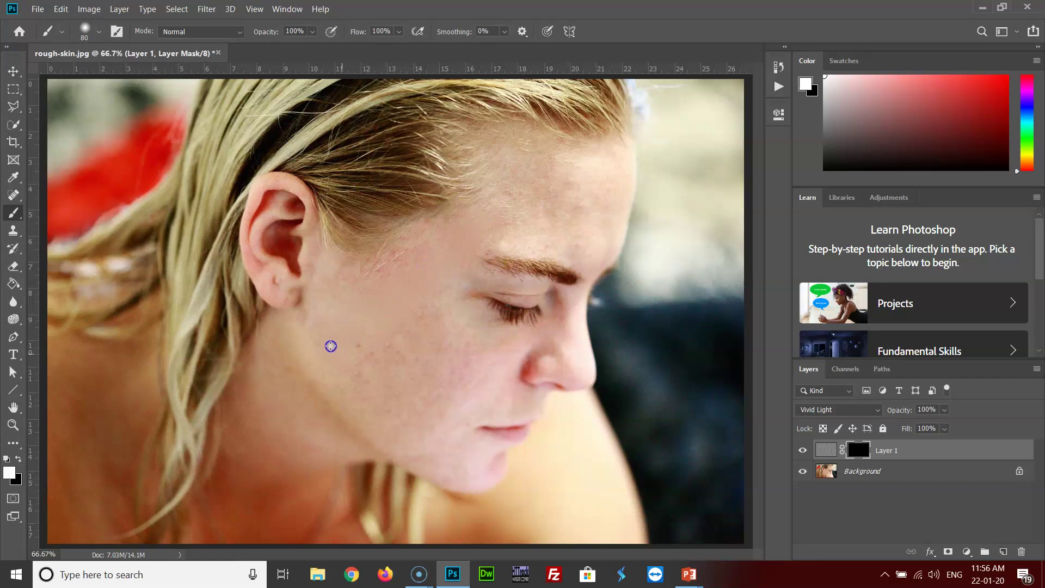
click(346, 399)
mouse_move(320, 300)
mouse_down()
mouse_move(338, 311)
mouse_move(340, 338)
mouse_move(390, 347)
mouse_move(401, 367)
mouse_up()
click(434, 368)
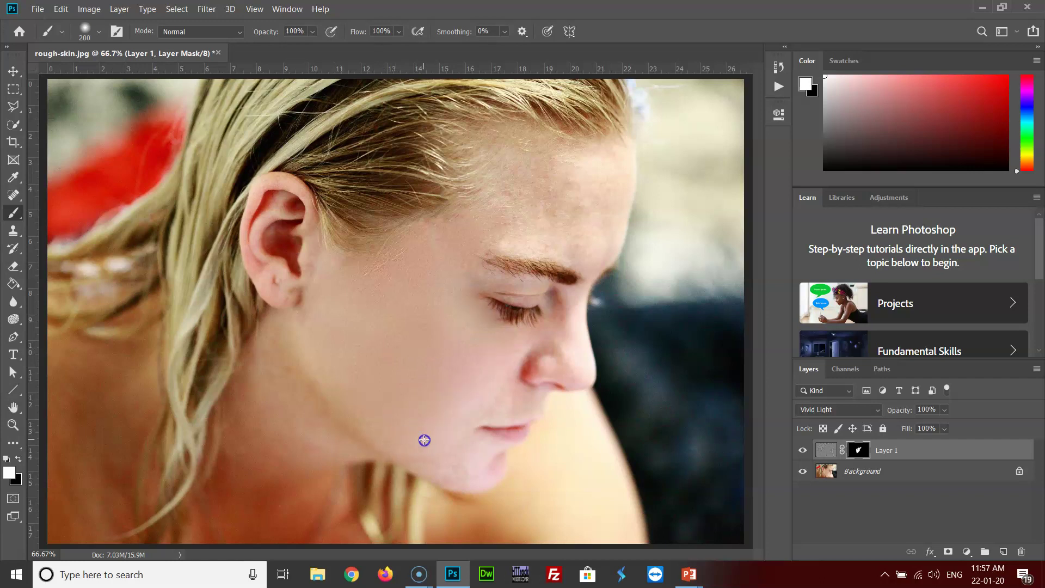
drag(422, 459, 441, 464)
click(426, 308)
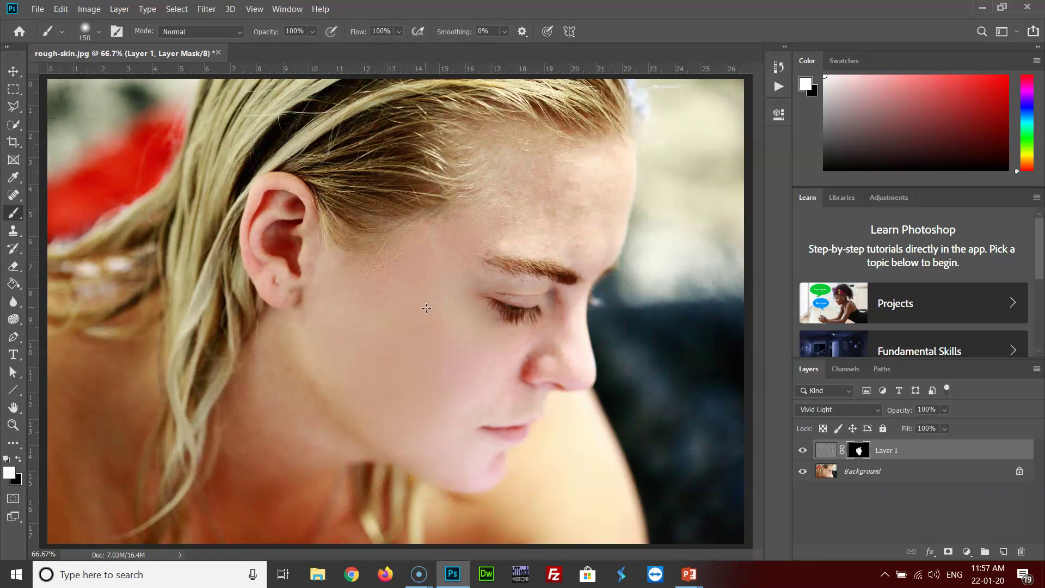
mouse_move(509, 214)
mouse_down()
mouse_move(494, 227)
mouse_move(561, 192)
mouse_up()
click(566, 203)
mouse_move(510, 239)
mouse_down()
mouse_move(483, 240)
mouse_move(445, 284)
mouse_move(377, 273)
mouse_move(476, 359)
mouse_move(473, 375)
mouse_move(544, 361)
mouse_move(534, 371)
mouse_up()
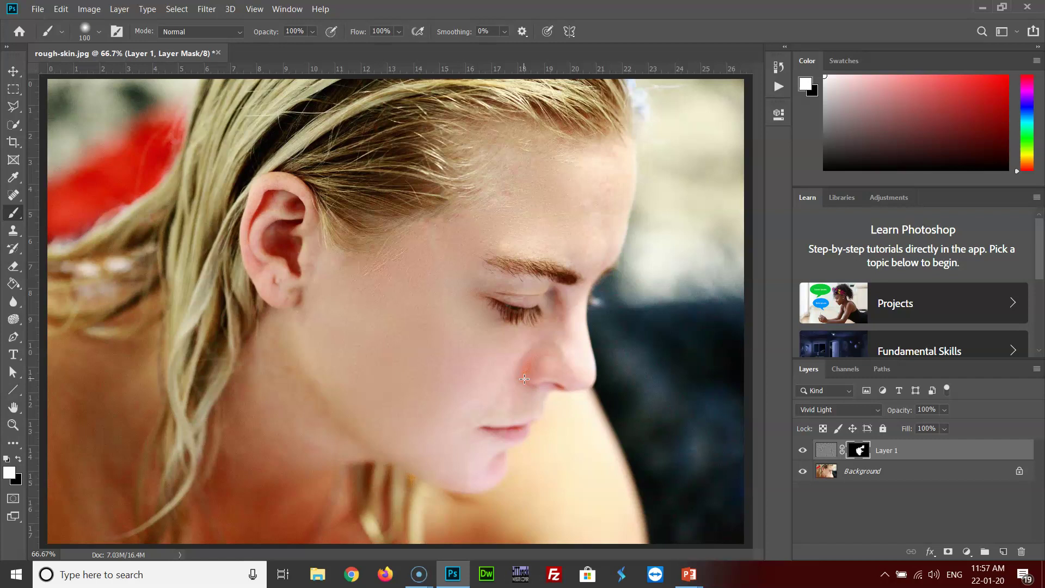
- Paint black to keep the nose tip detailed, then white across cheek, forehead and neck
key(x)
click(528, 372)
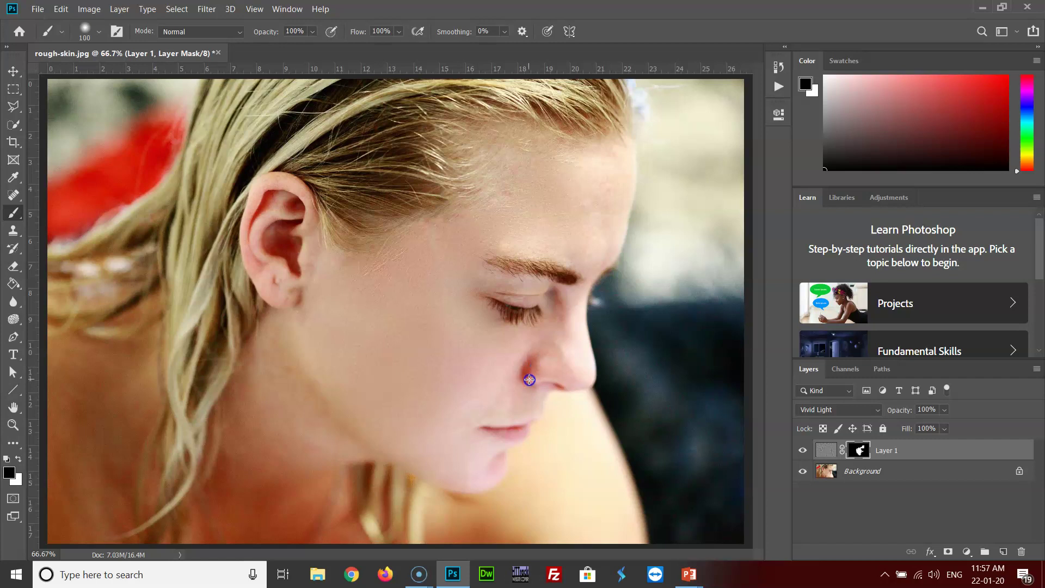
mouse_move(539, 382)
mouse_down()
mouse_move(551, 382)
mouse_move(535, 380)
mouse_move(543, 362)
mouse_up()
key(x)
mouse_move(563, 336)
mouse_down()
mouse_move(459, 315)
mouse_move(562, 198)
mouse_move(607, 207)
mouse_move(602, 240)
mouse_move(522, 245)
mouse_move(560, 252)
mouse_move(477, 251)
mouse_move(459, 275)
mouse_move(487, 281)
mouse_move(465, 282)
mouse_move(444, 321)
mouse_move(477, 377)
mouse_move(460, 418)
mouse_move(420, 436)
mouse_move(450, 457)
mouse_move(365, 432)
mouse_up()
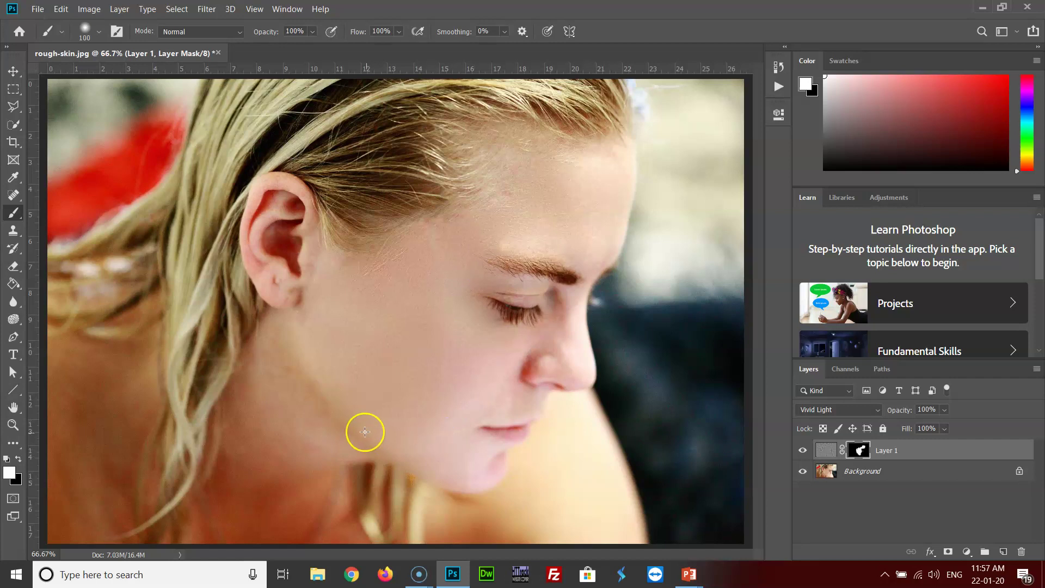
click(285, 382)
mouse_move(314, 384)
mouse_down()
mouse_move(301, 355)
mouse_move(372, 445)
mouse_up()
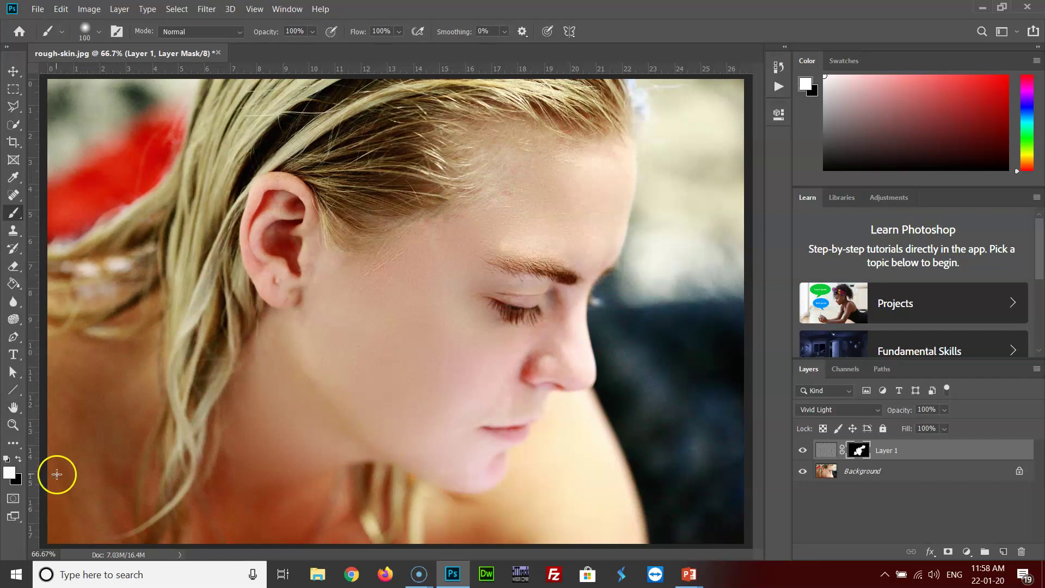
- Restore detail along the neck toward the chin, then smooth more forehead and cheek to jaw
key(x)
mouse_move(227, 485)
mouse_down()
mouse_move(347, 434)
mouse_move(289, 348)
mouse_up()
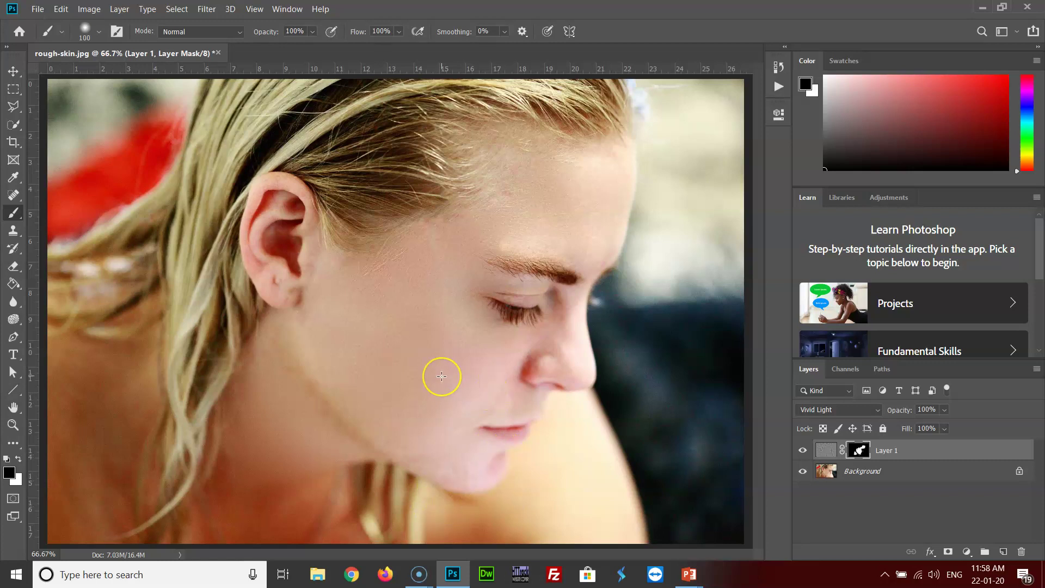
key(x)
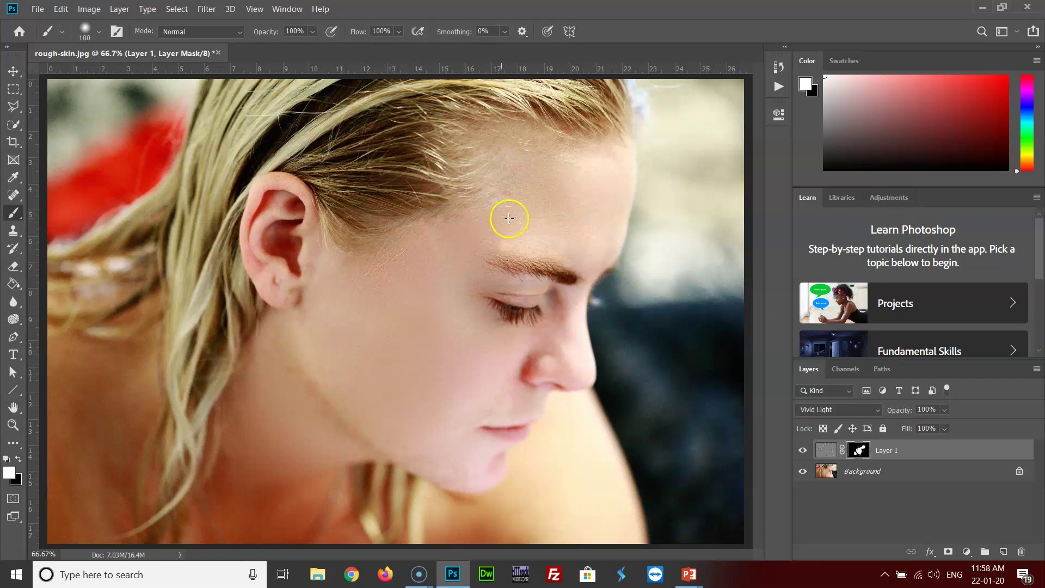
drag(544, 215, 582, 204)
mouse_move(445, 322)
mouse_down()
mouse_move(440, 350)
mouse_move(411, 361)
mouse_up()
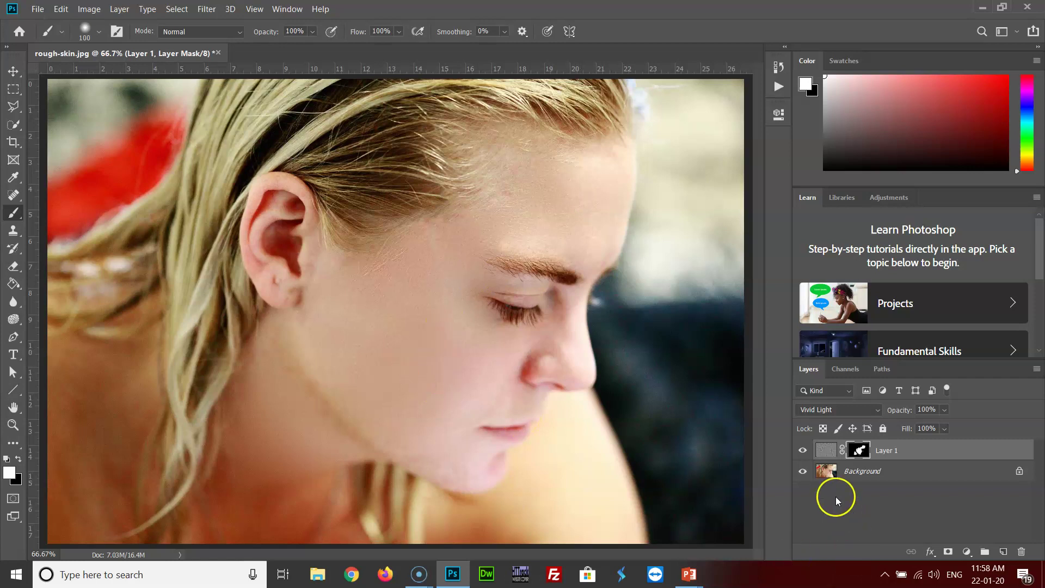
click(803, 450)
click(804, 453)
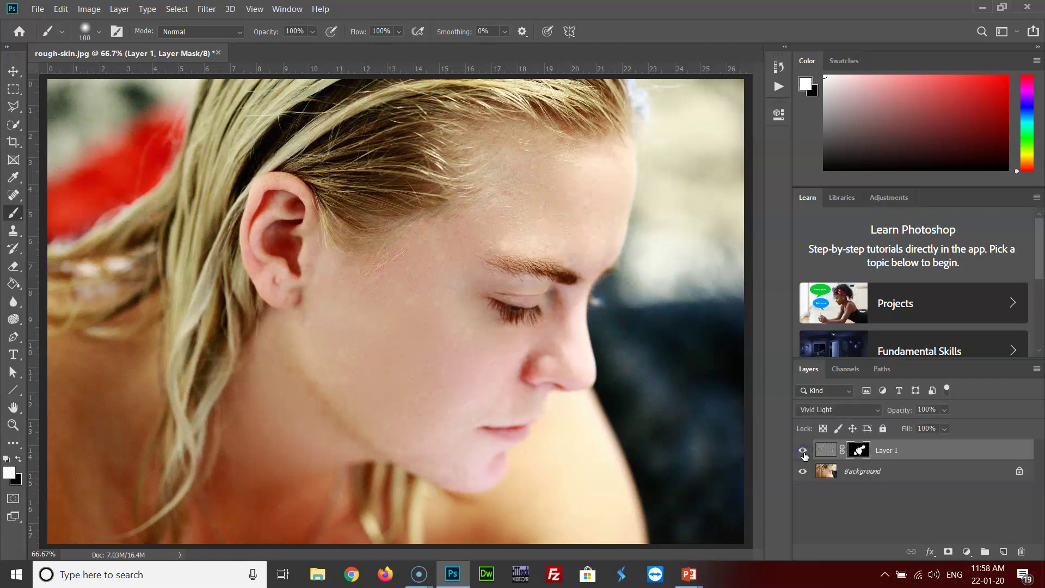